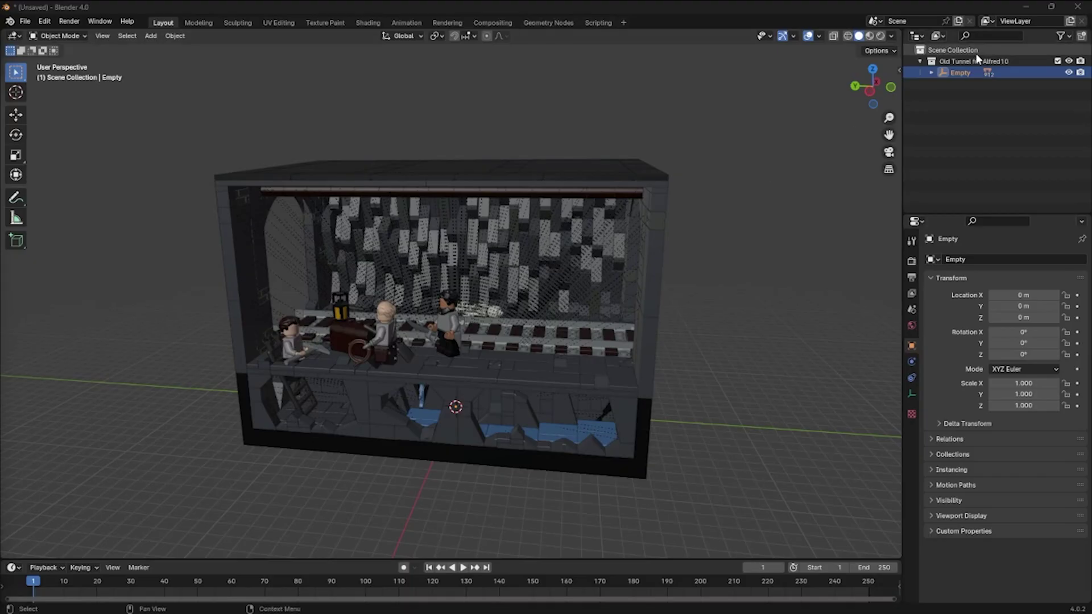
- Delete the empty from the imported tunnel collection, keeping its parts, and collapse the collection
right_click(961, 71)
click(920, 70)
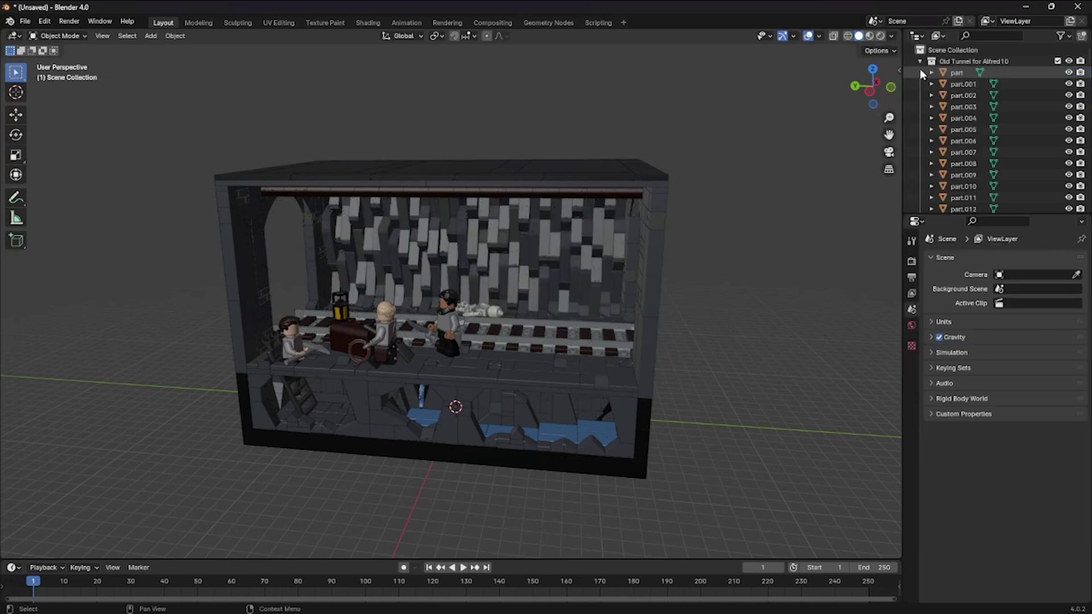
click(919, 63)
- Split the 3D viewport vertically into two side-by-side views
right_click(901, 187)
click(899, 187)
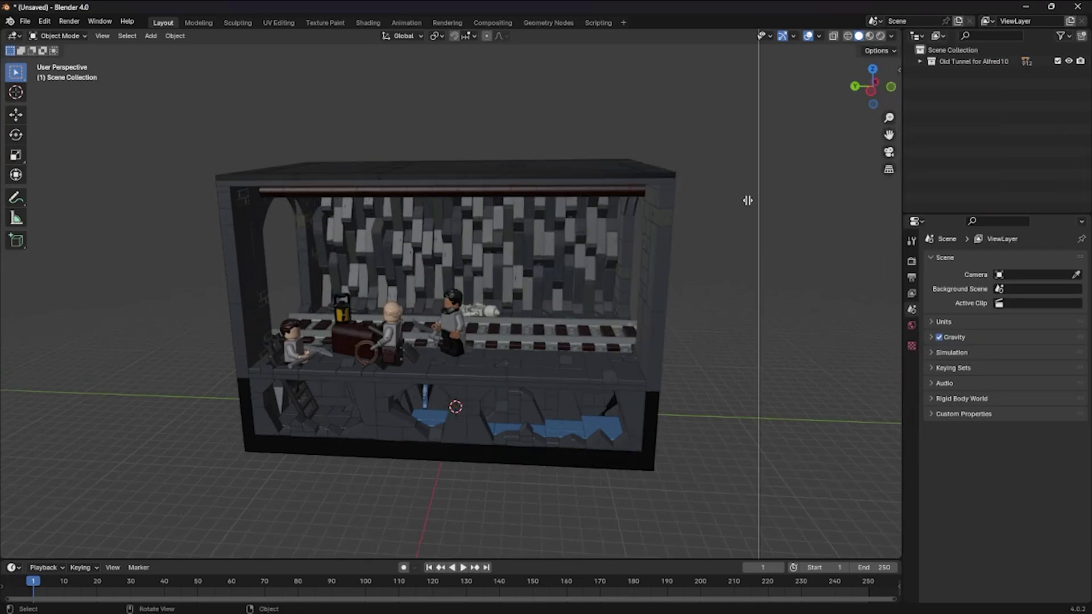
click(433, 229)
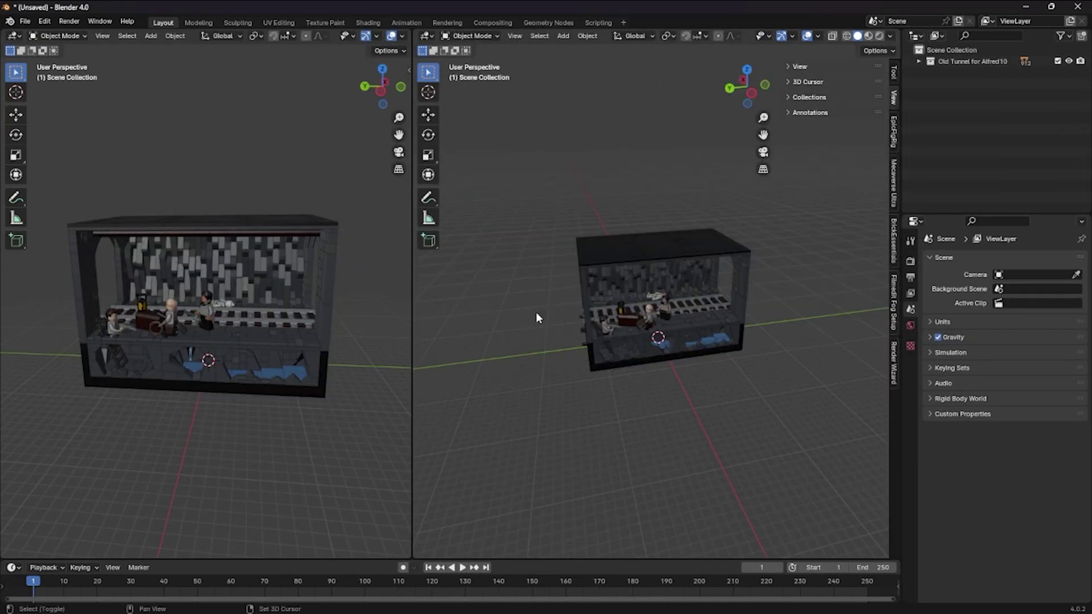
- Add a camera to the scene
key(shift+a)
click(506, 493)
middle_drag(668, 369, 635, 363)
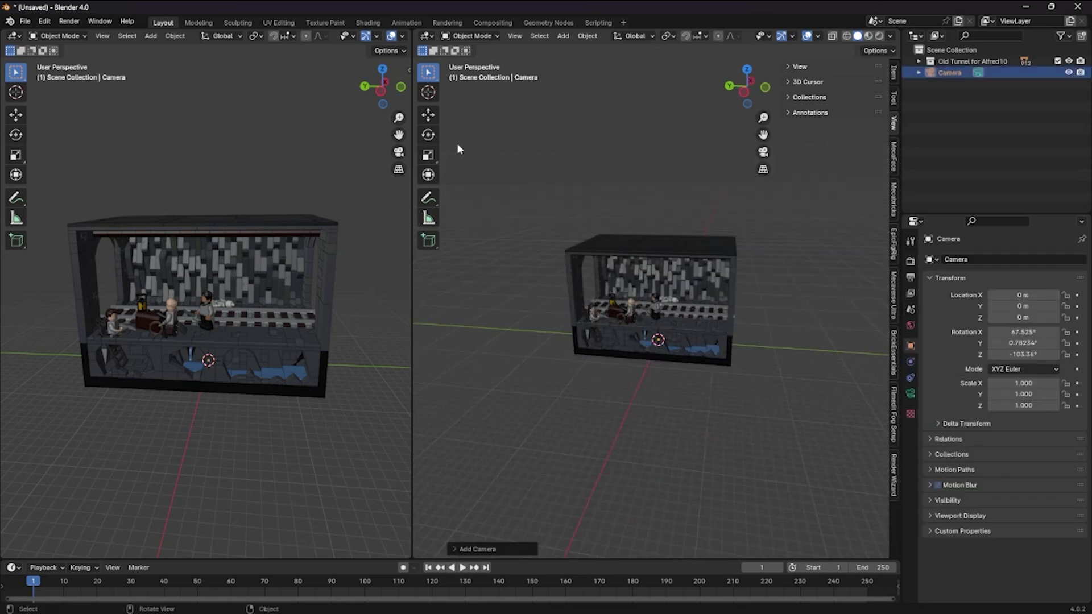
- Scale the camera up to about 17.8 and move it to the tunnel's front near the seated minifigure, about X -139, Y 112, Z 64 m
click(422, 114)
middle_drag(632, 314, 598, 318)
drag(687, 328, 545, 354)
key(s)
click(672, 351)
middle_drag(597, 363, 664, 347)
drag(646, 345, 645, 304)
drag(607, 343, 581, 341)
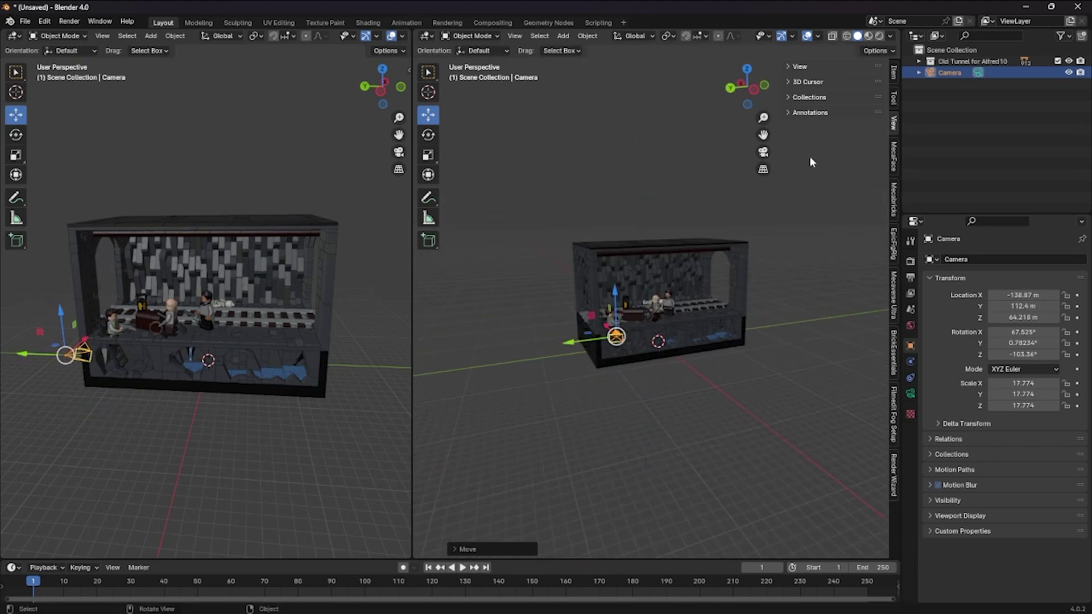
- Look through the camera and walk it to a low angle framing the seated minifigure, lantern chest and bald minifigure, about X -136.5, Y 124.7, Z 57.7 m
key(KP_0)
key(shift+grave)
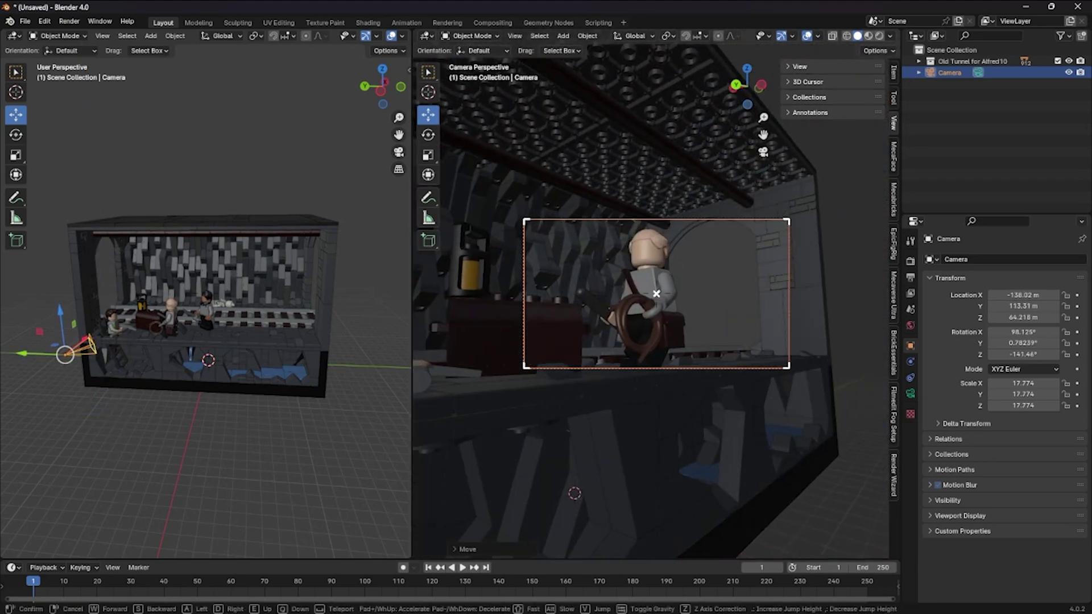
key(a)
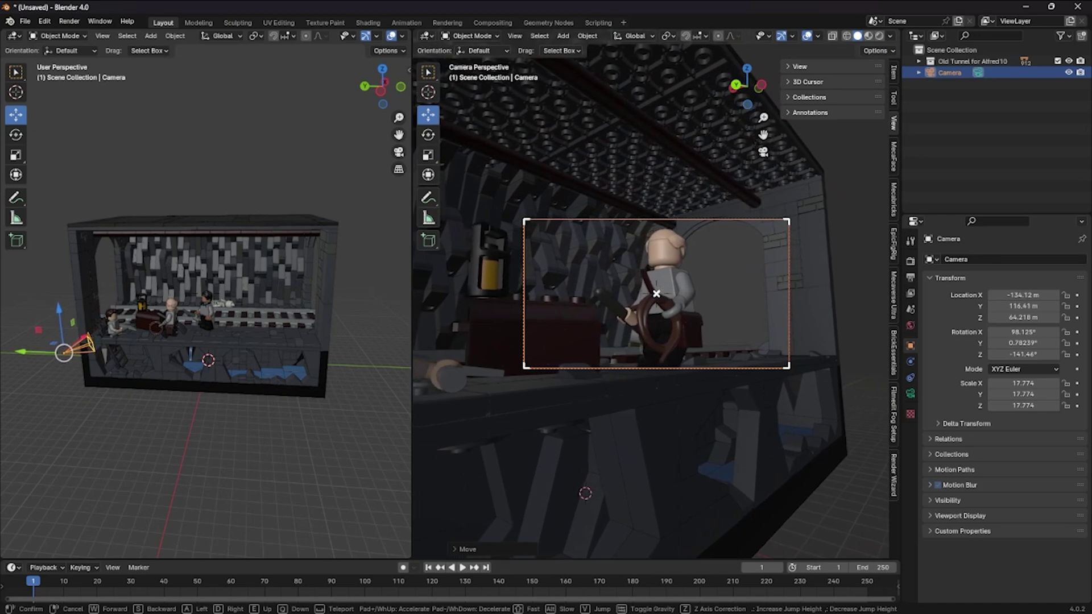
key(a)
key(s)
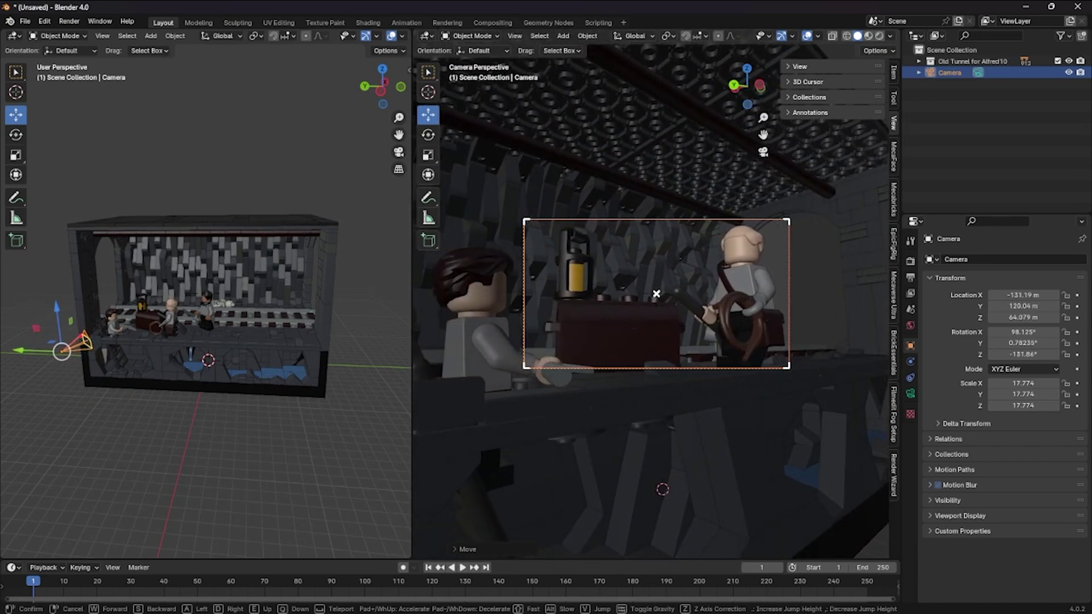
key(s)
key(q)
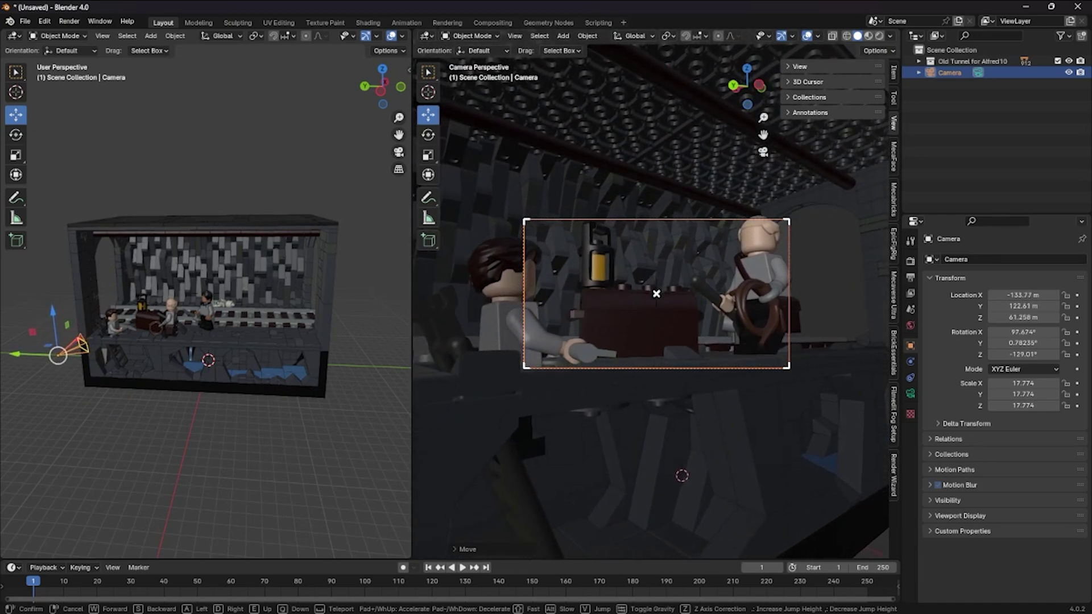
key(s)
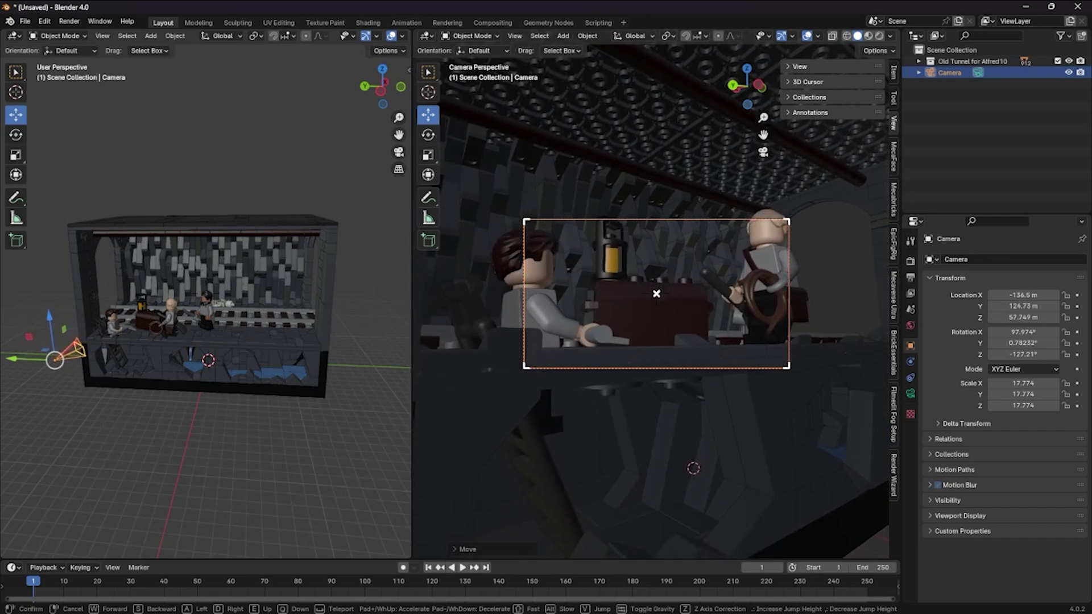
click(657, 293)
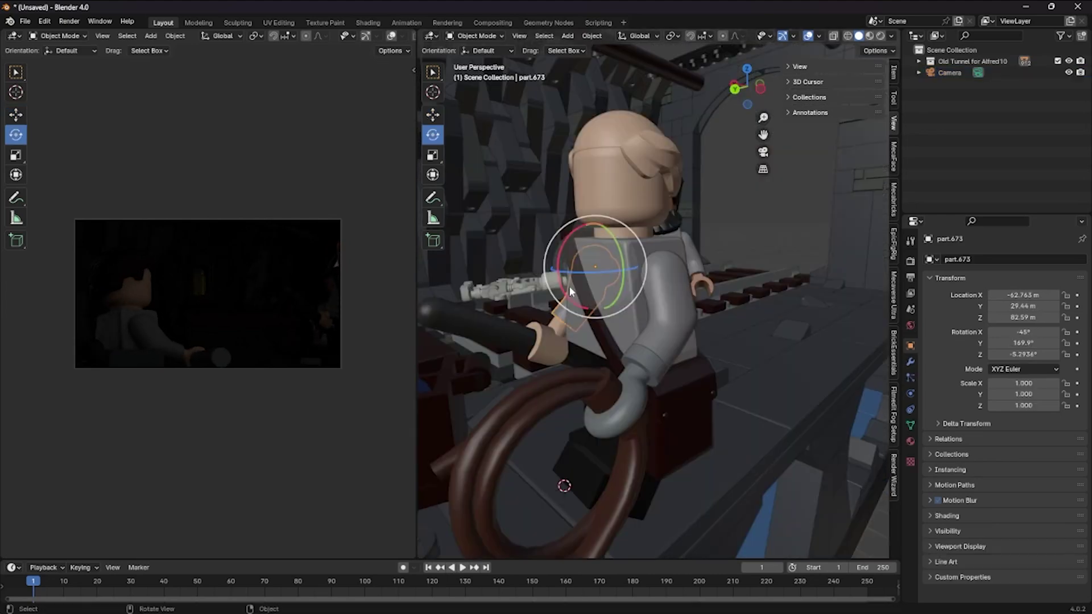
- Pose the bald minifigure's arm and the brown-haired minifigure's head by rotating them, and remove the bearded minifigure with the sword
drag(569, 285, 553, 287)
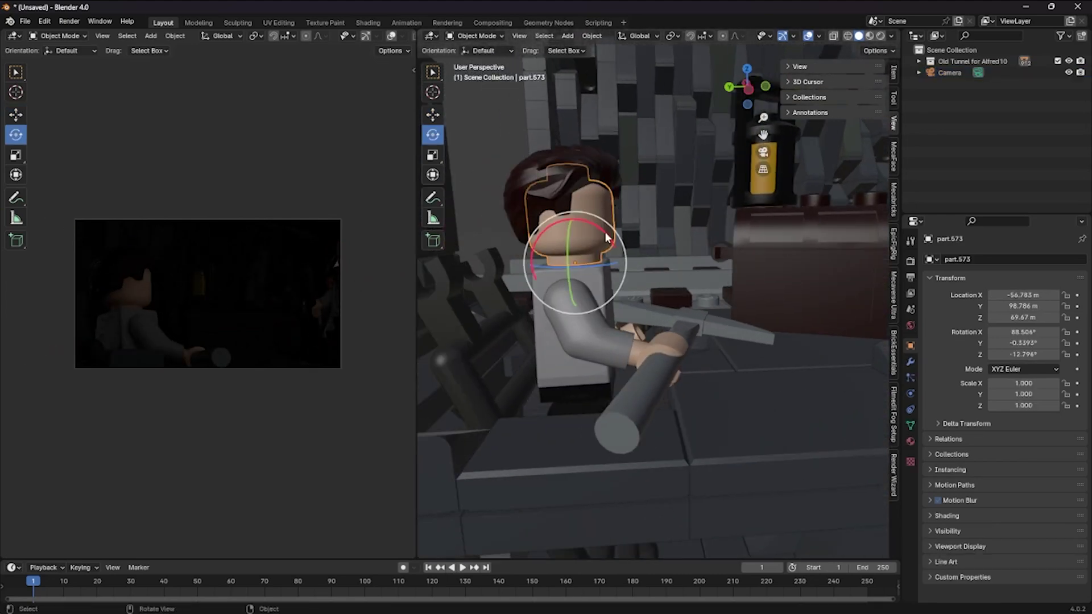
drag(572, 250, 601, 248)
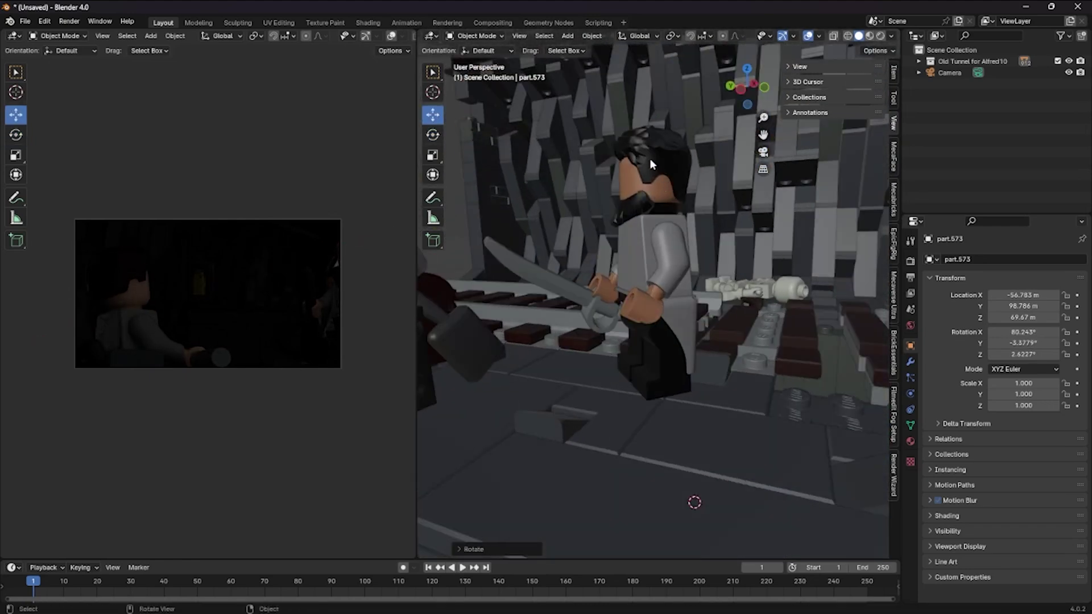
click(637, 268)
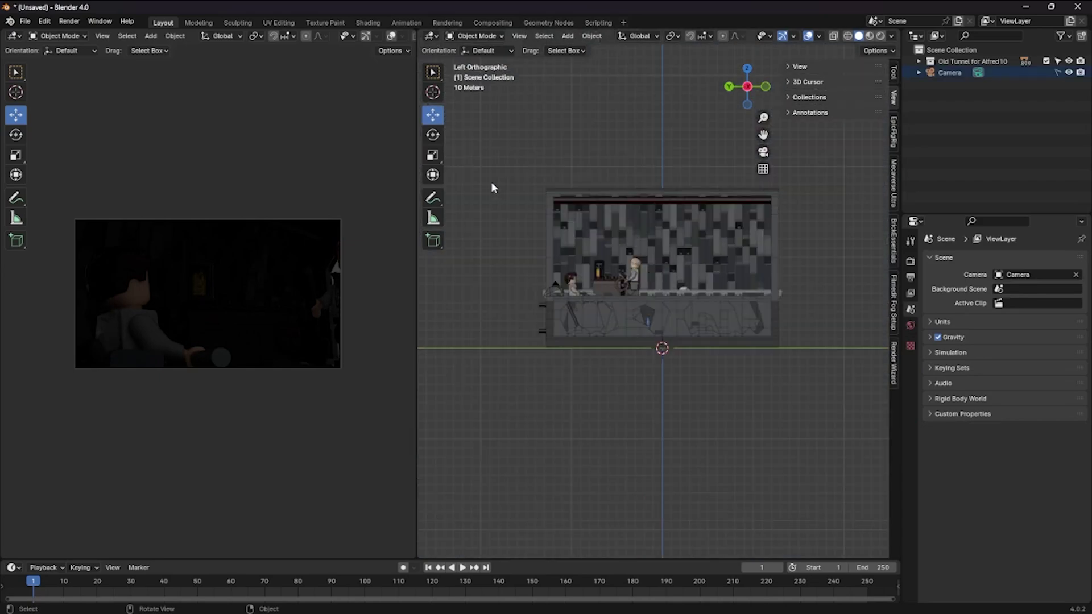
- Duplicate the whole tunnel set in the left orthographic view and place the copy directly beside the original's open end
drag(488, 183, 804, 384)
scroll(681, 225, up, 5)
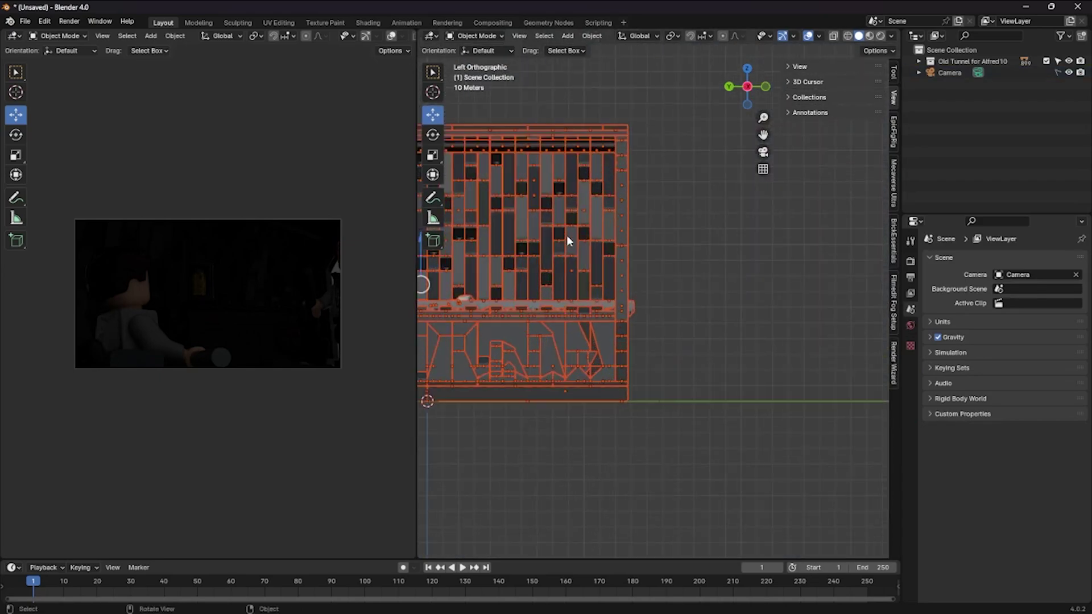
key(shift+d)
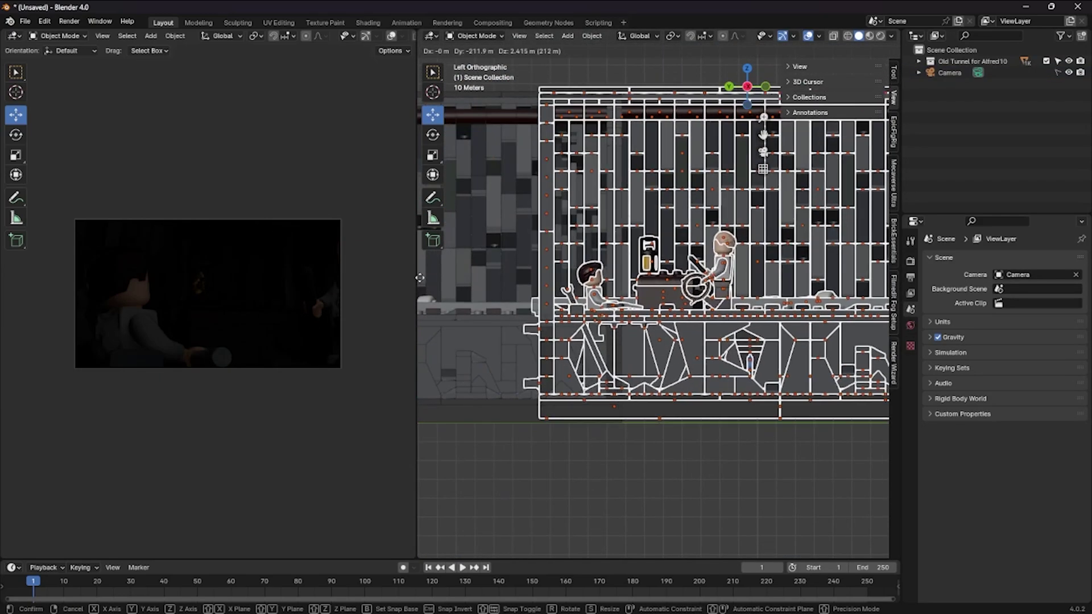
click(503, 285)
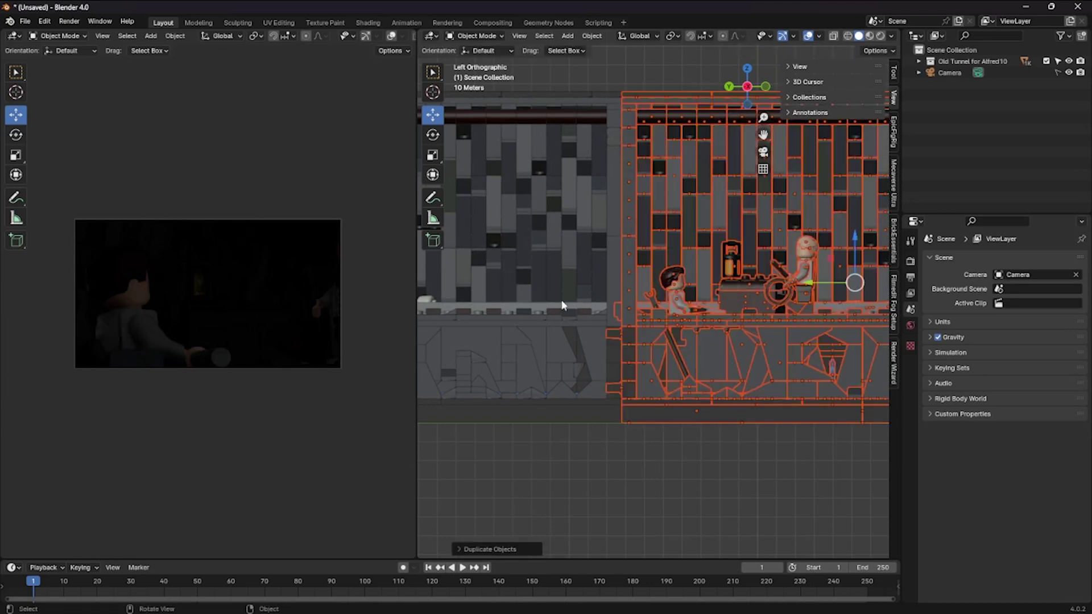
key(g)
click(612, 300)
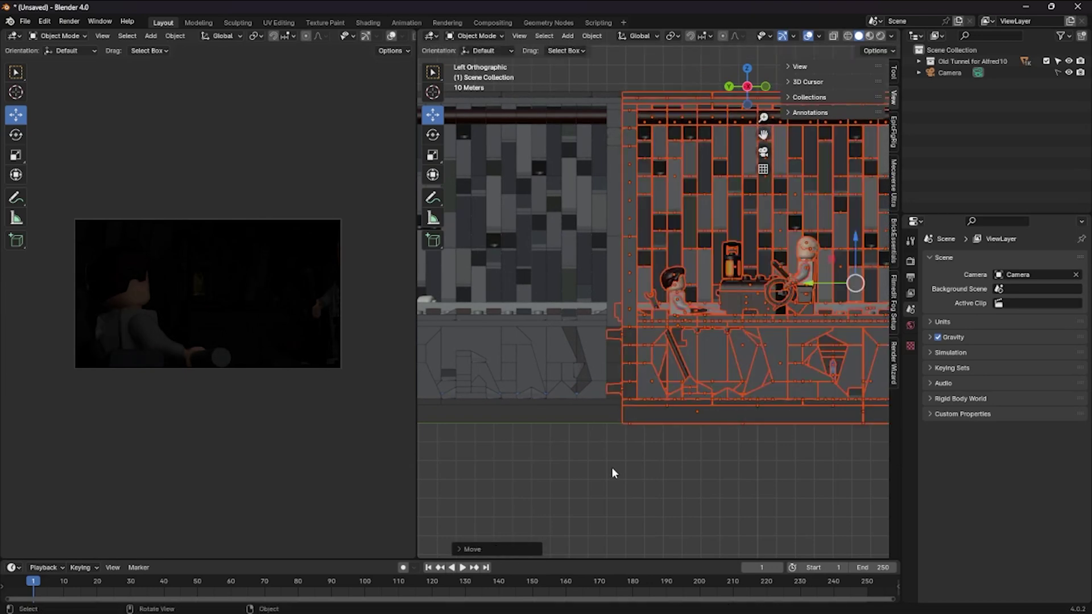
click(612, 467)
- Add a mesh cube and scale it up uniformly to about 132.5
middle_drag(549, 345, 476, 330)
key(shift+a)
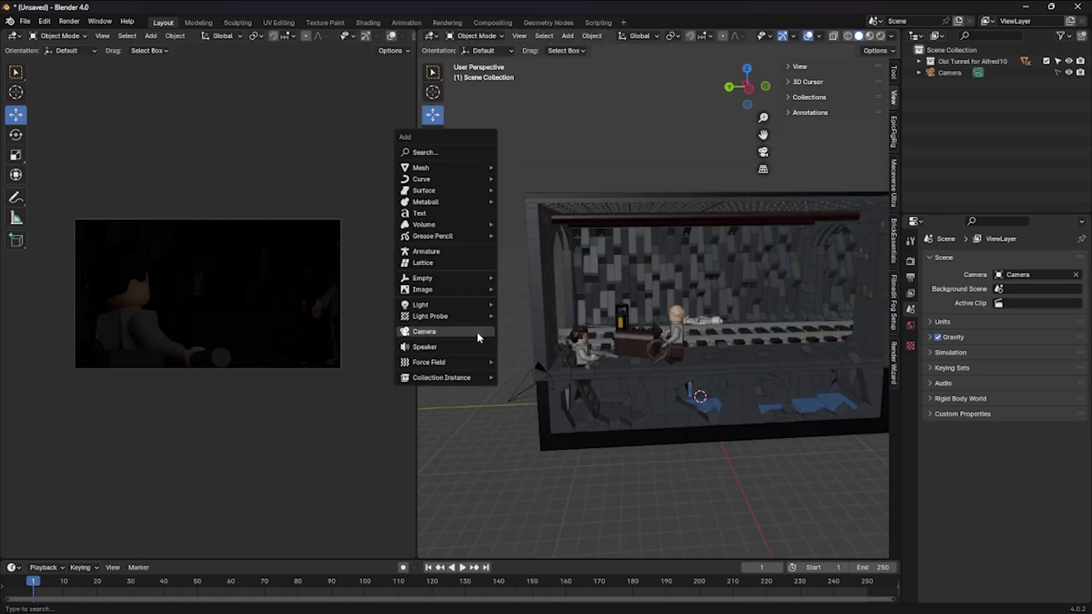
mouse_move(453, 164)
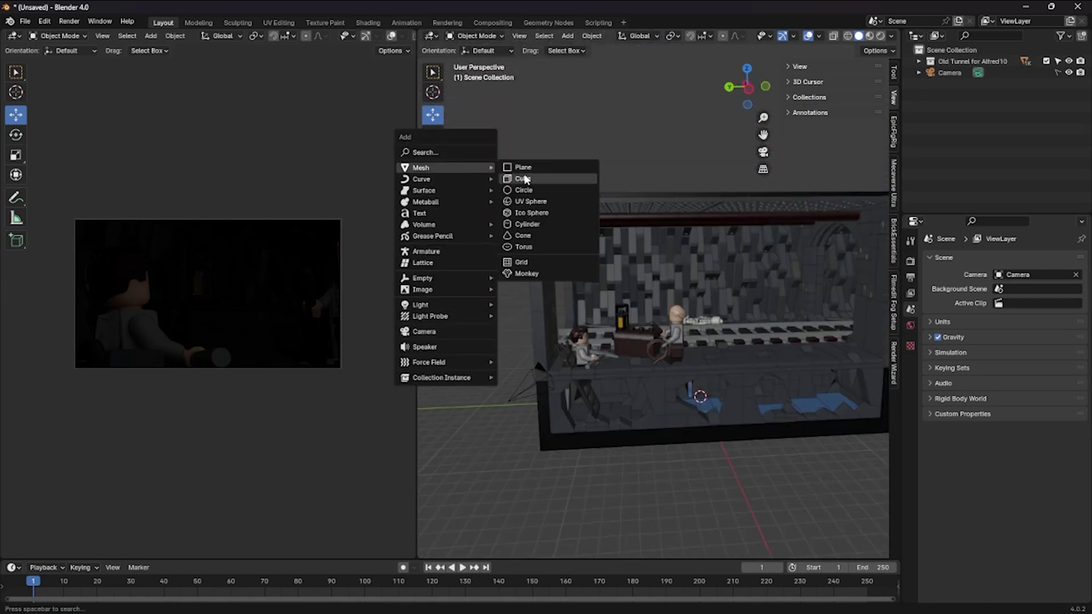
click(523, 180)
key(s)
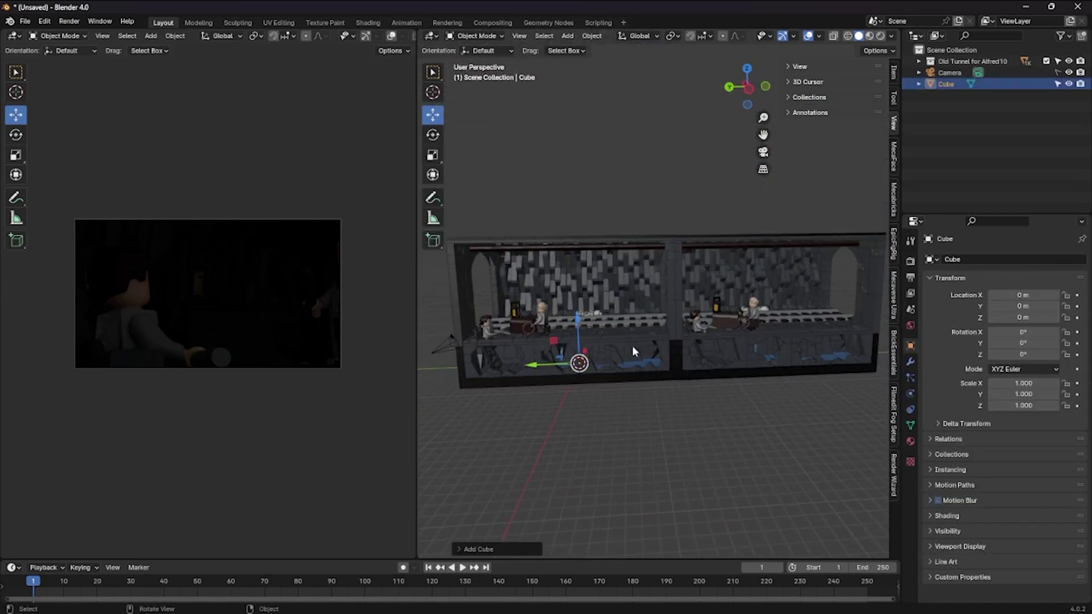
click(647, 352)
key(s)
click(704, 331)
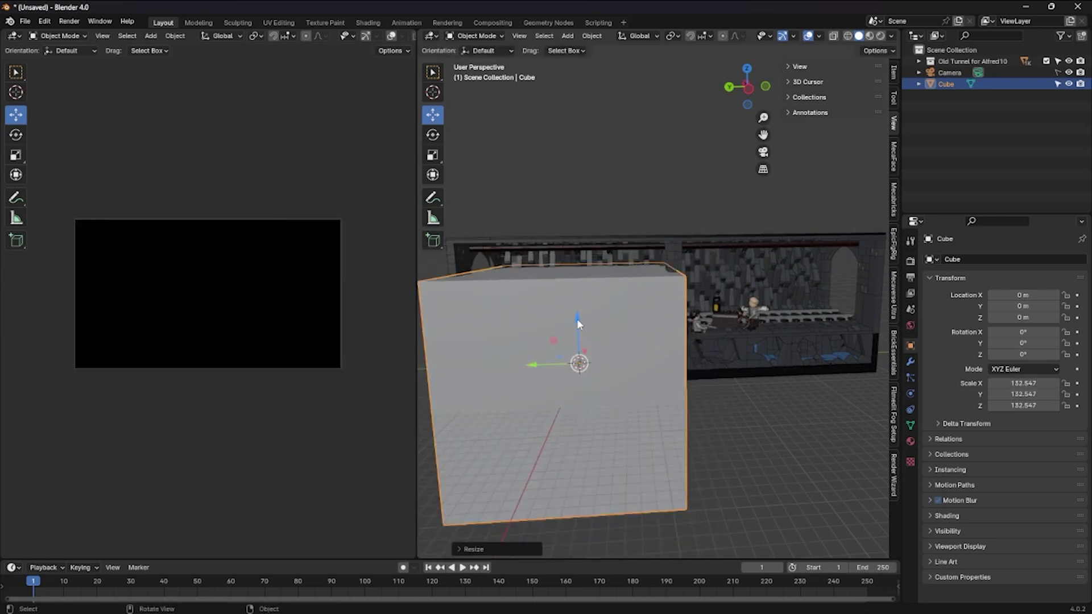
- Raise the cube to about Z 96.7 m, stretch it along Y to about 244.5 and shift it to about Y -104.9 m to enclose both tunnel sections
drag(578, 324, 578, 246)
middle_drag(581, 247, 685, 273)
drag(631, 319, 622, 322)
click(433, 175)
middle_drag(624, 227, 562, 309)
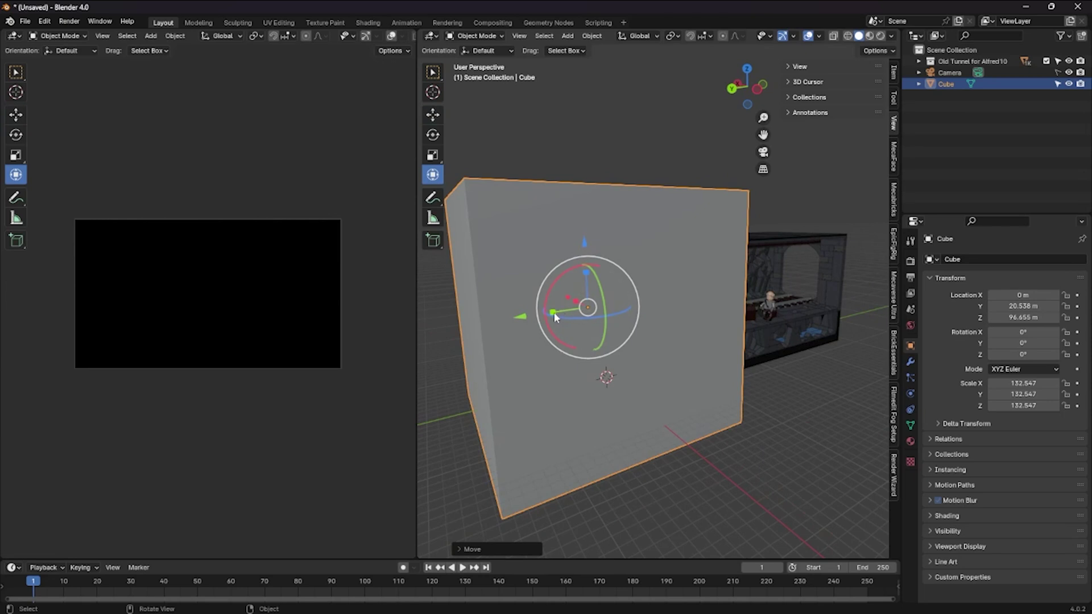
drag(554, 313, 616, 303)
click(433, 115)
middle_drag(623, 234, 656, 296)
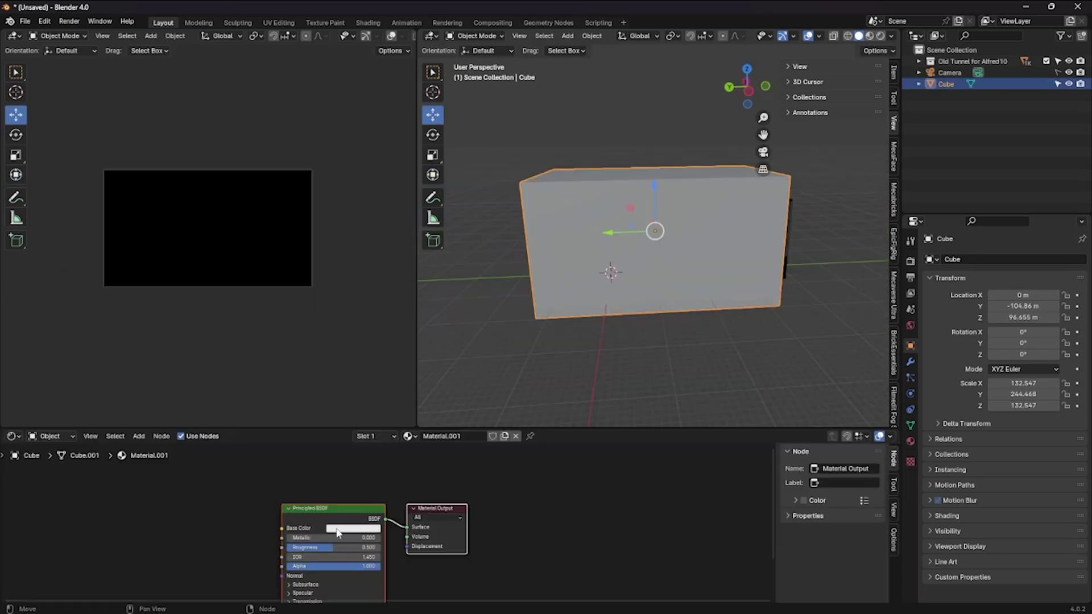
- Delete the Principled BSDF node from the cube's material
scroll(341, 529, up, 3)
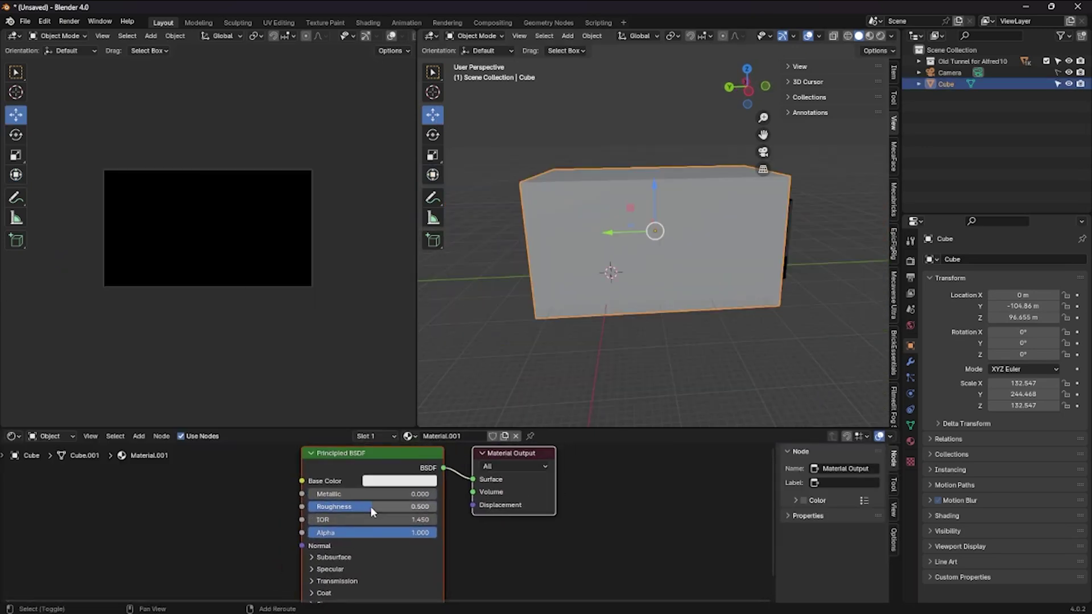
click(420, 451)
key(Delete)
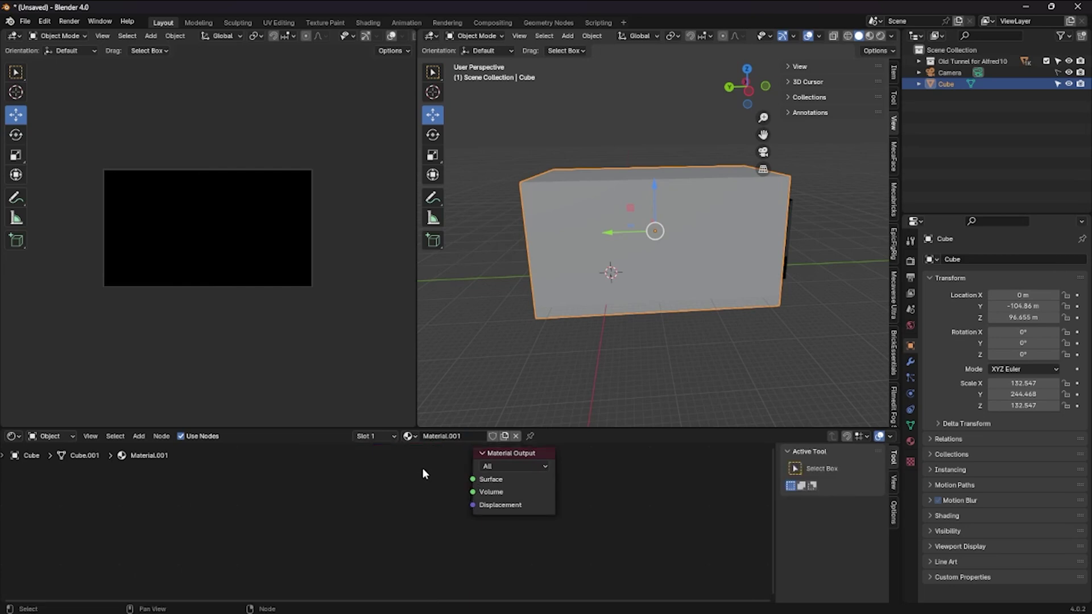
key(shift+a)
text(vol)
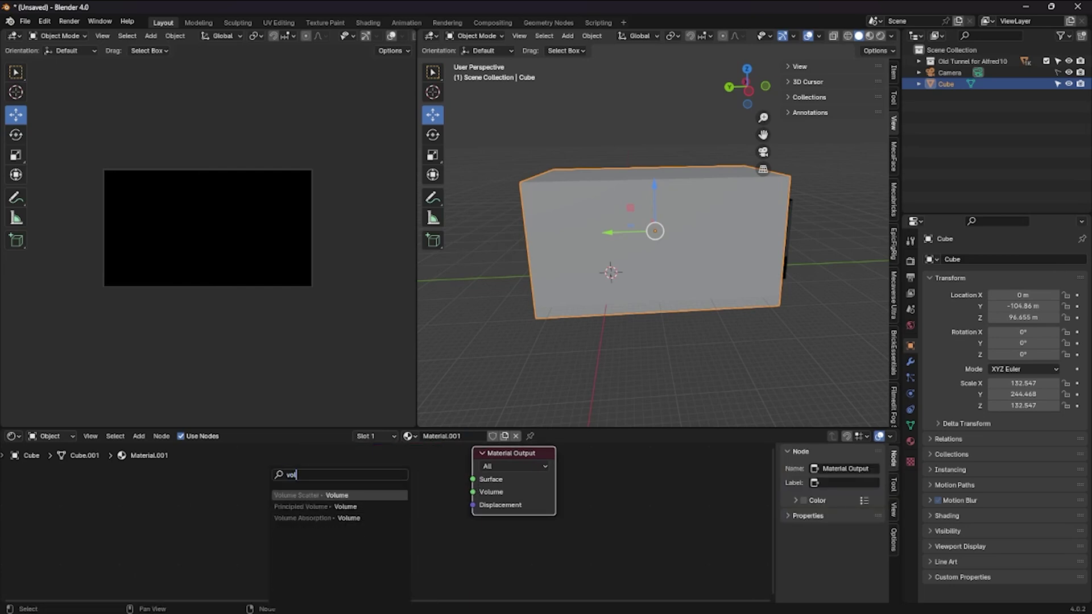
key(Return)
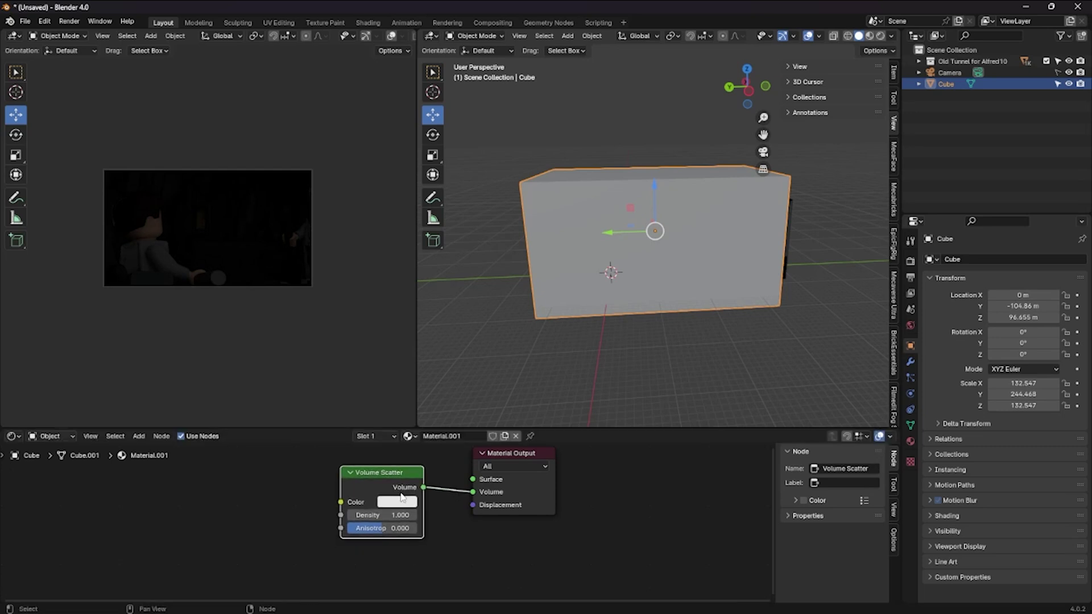
key(Escape)
- Add a Principled Volume node connected to the Volume input of the cube's Material Output
drag(473, 492, 417, 484)
text(vol)
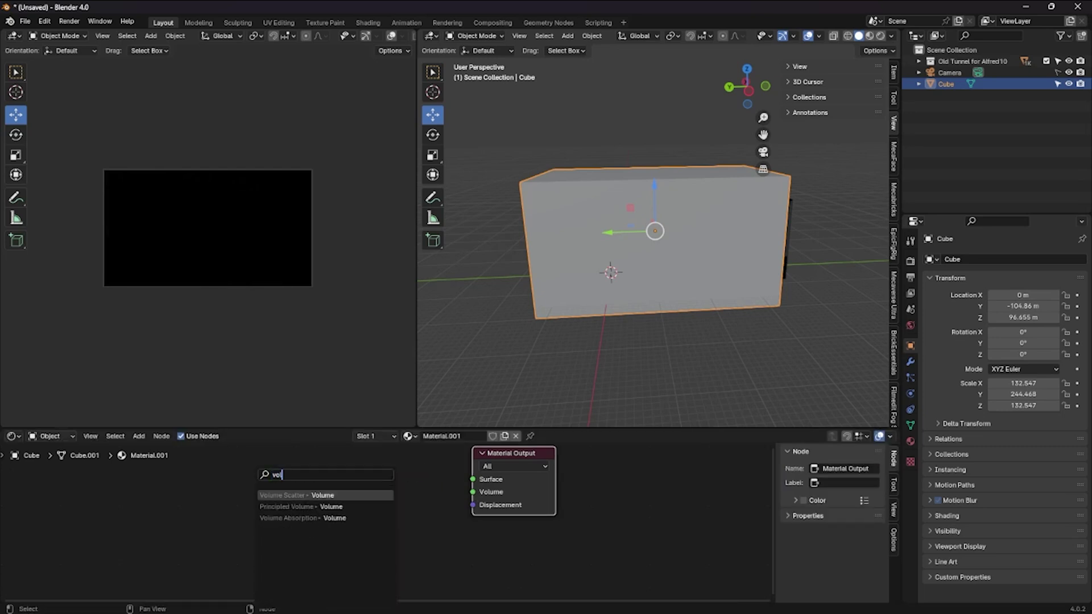
key(Down)
key(Up)
key(Up)
key(Up)
key(Up)
key(Down)
click(320, 505)
click(362, 486)
- Lower the Principled Volume node's density to about 0 and set its anisotropy to 0.7
middle_drag(370, 522, 370, 504)
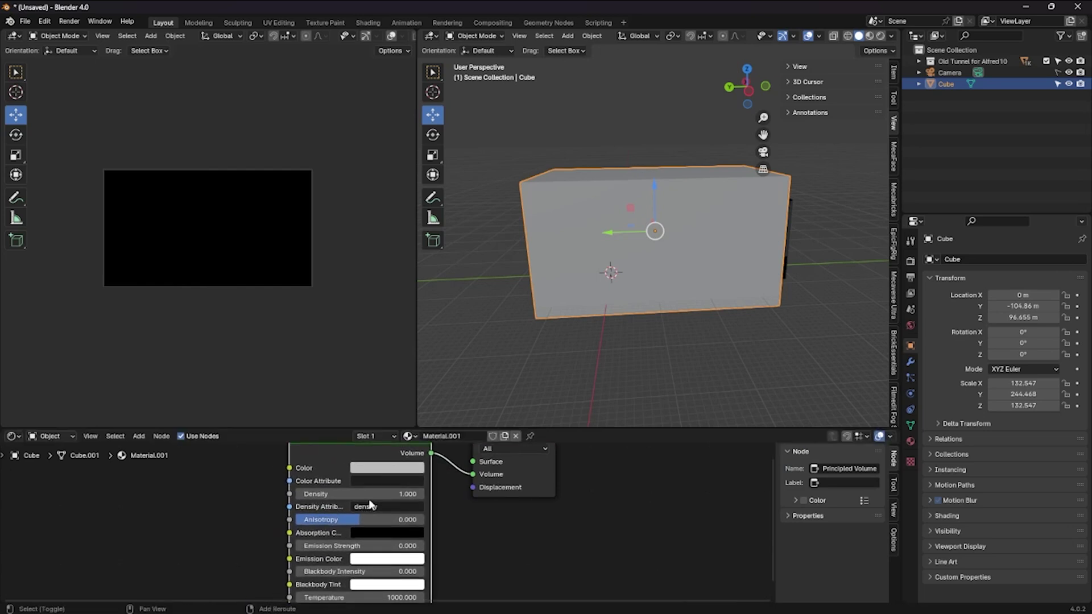
click(370, 494)
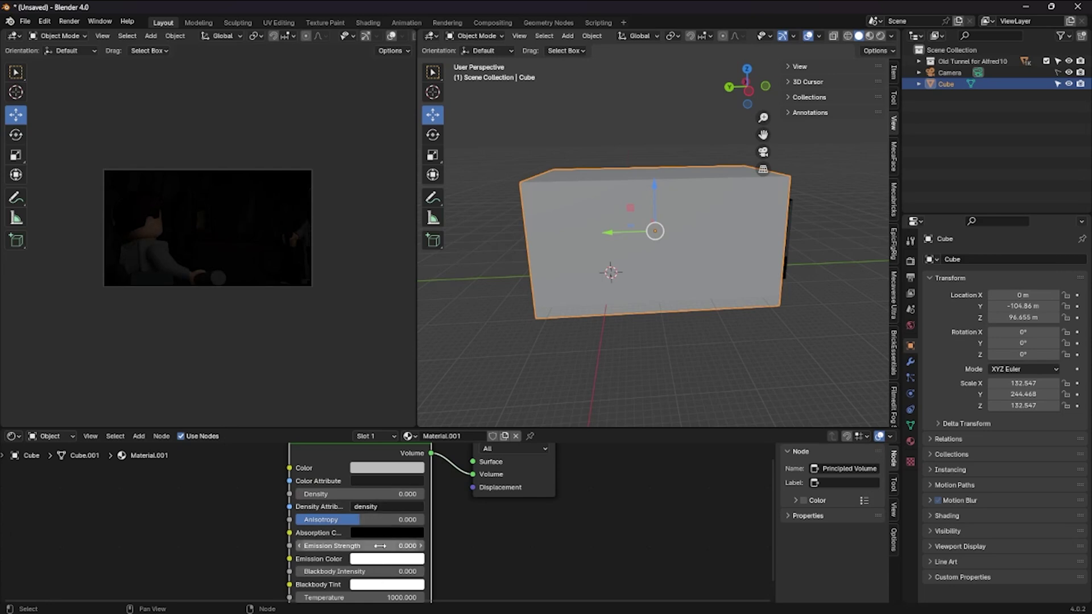
click(341, 519)
text(.7)
key(Return)
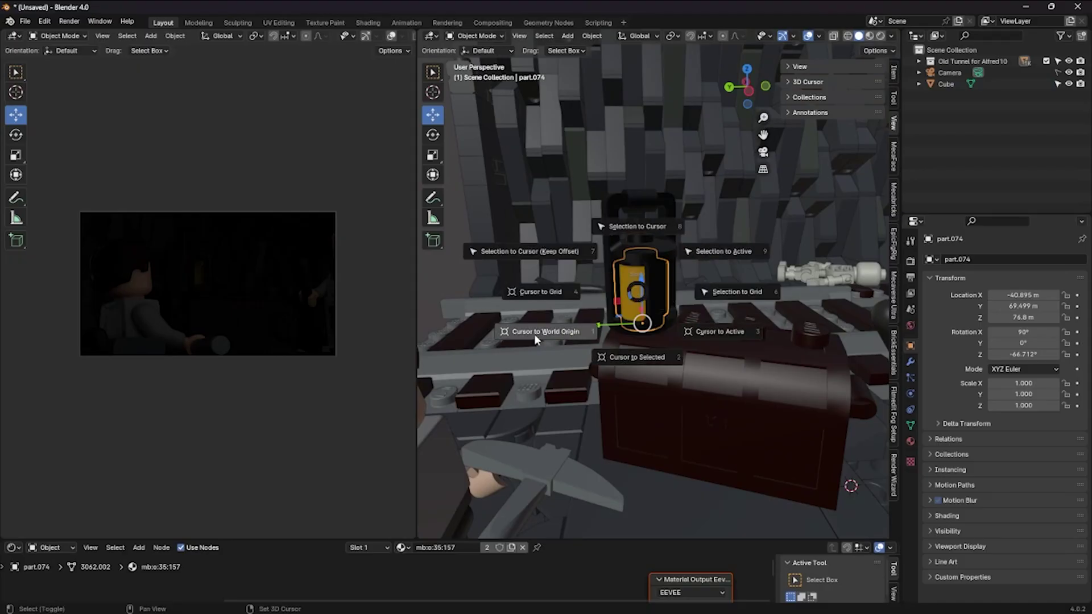
- Snap the 3D cursor to the lantern's yellow core and add a point light there
click(708, 336)
key(shift+a)
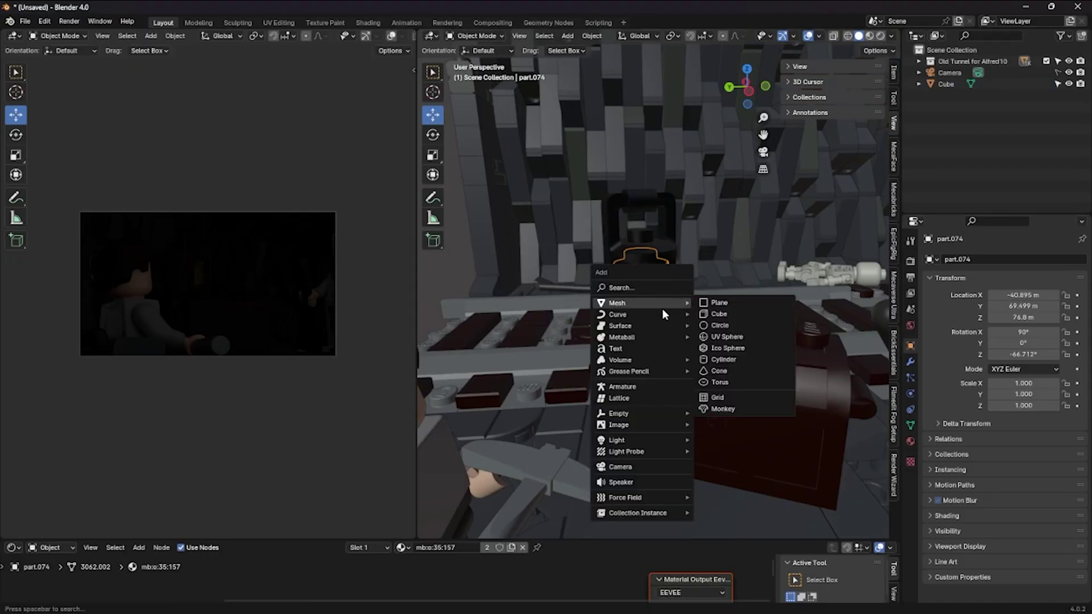
mouse_move(626, 425)
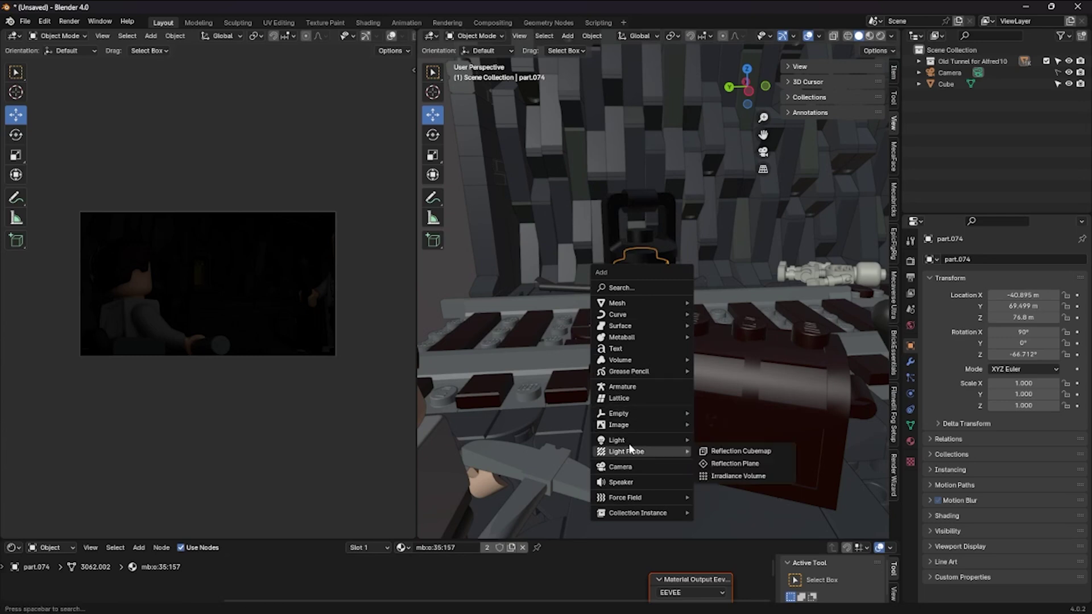
click(728, 442)
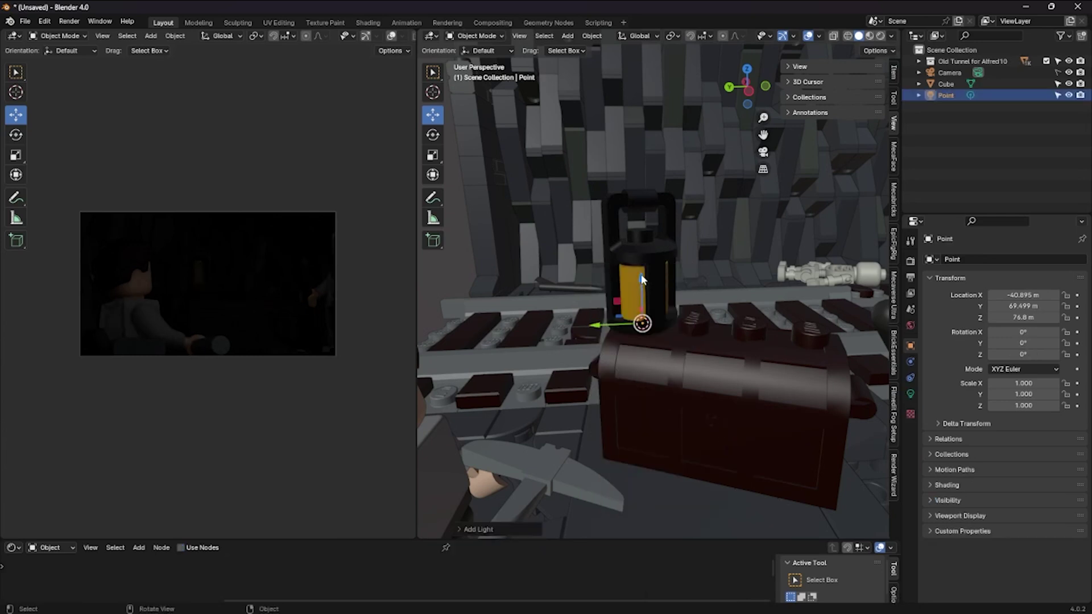
- Raise the point light to a Z location of about 82.4 m inside the lantern's core and increase its power
drag(642, 278, 654, 266)
middle_drag(654, 266, 647, 241)
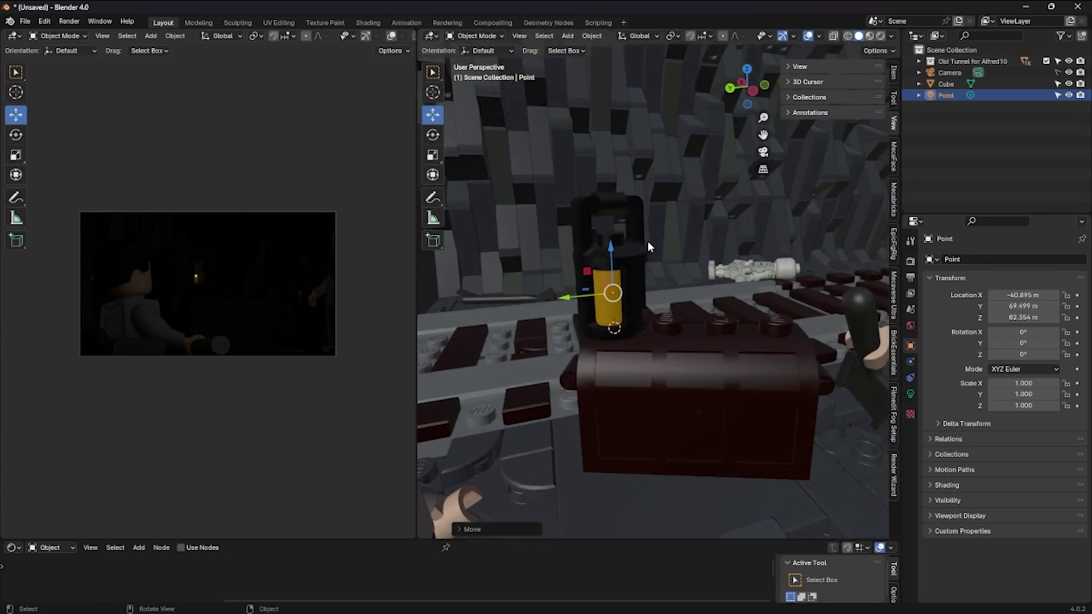
click(911, 395)
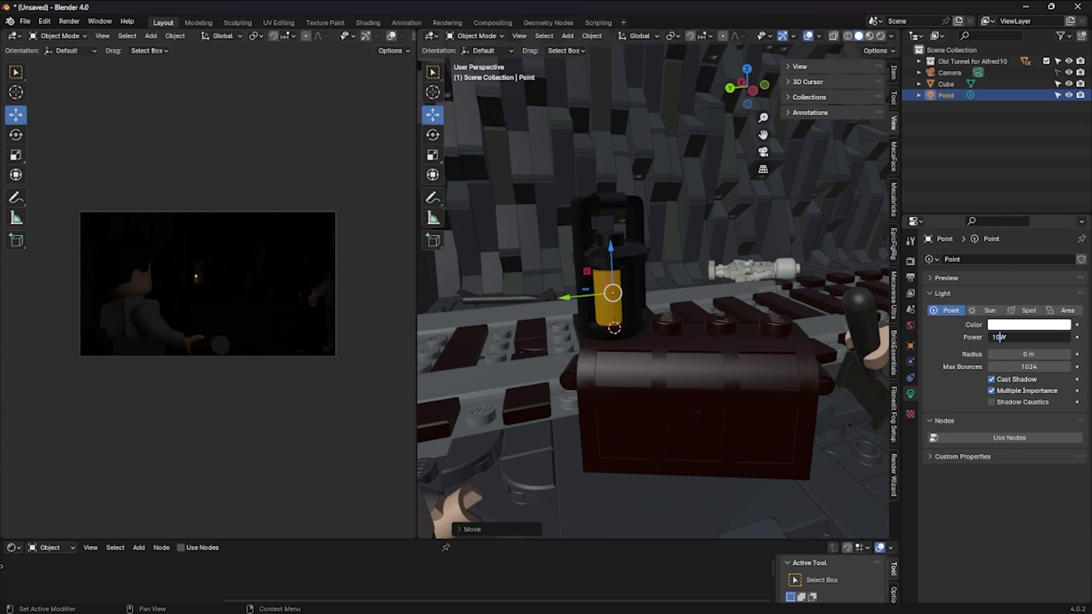
key(Return)
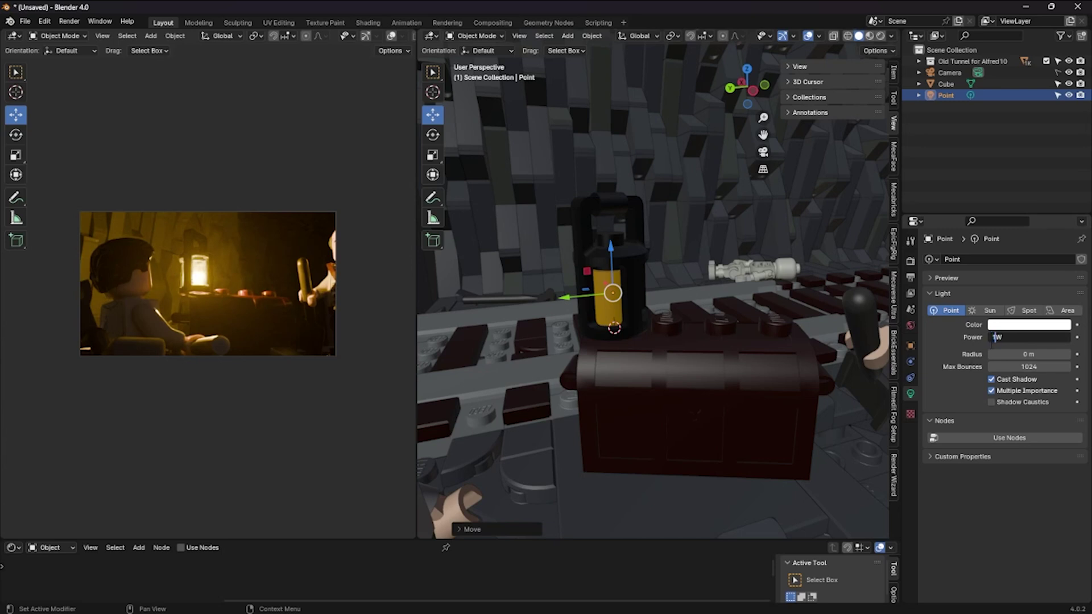
- Rotate the black lantern housing slightly around the global Z axis
click(608, 239)
key(r)
key(z)
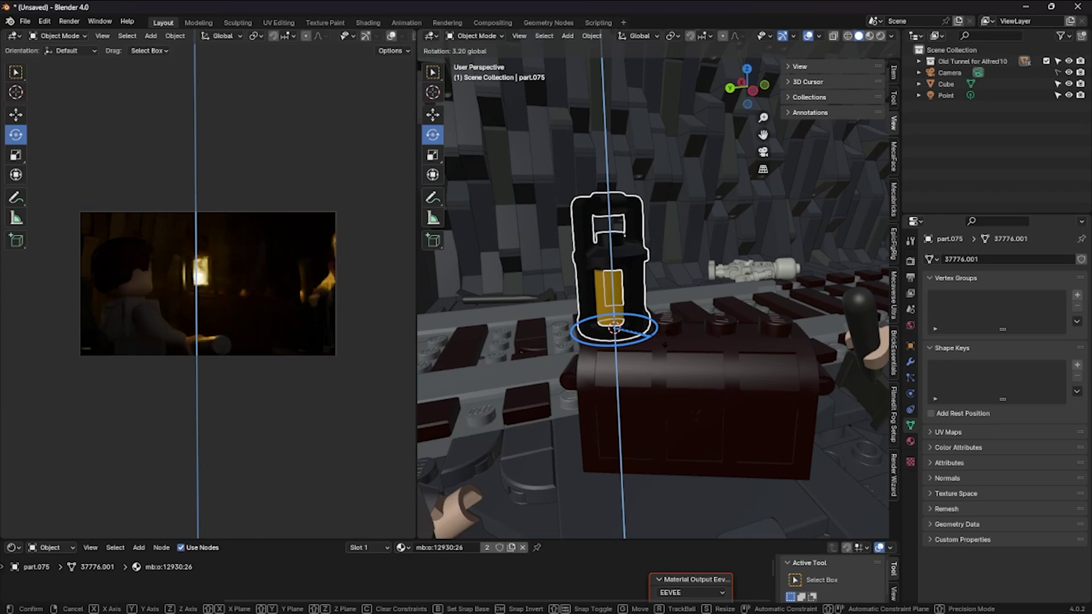
click(664, 341)
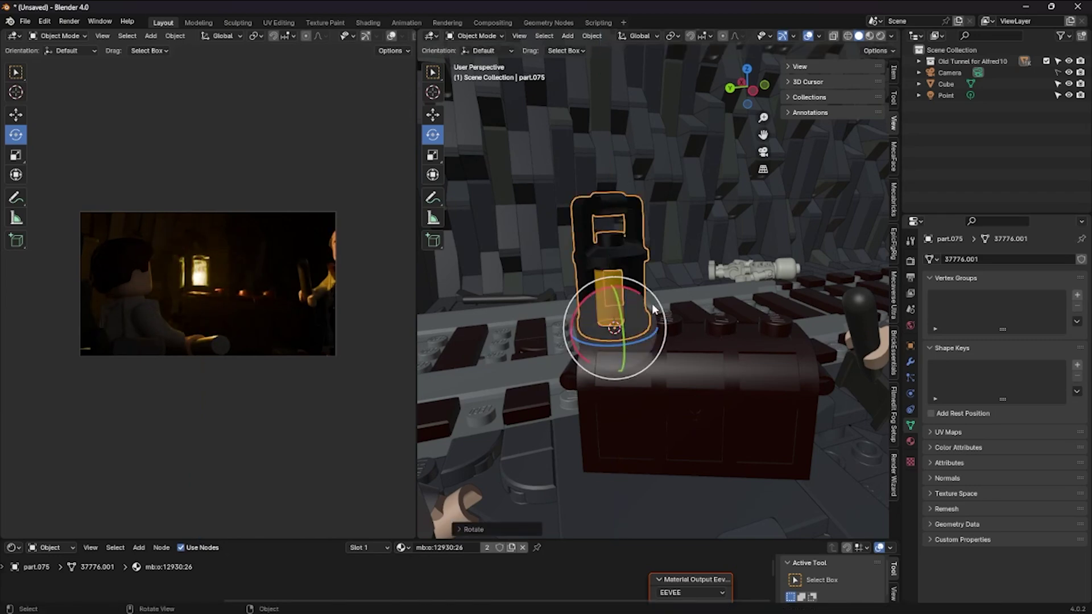
click(433, 114)
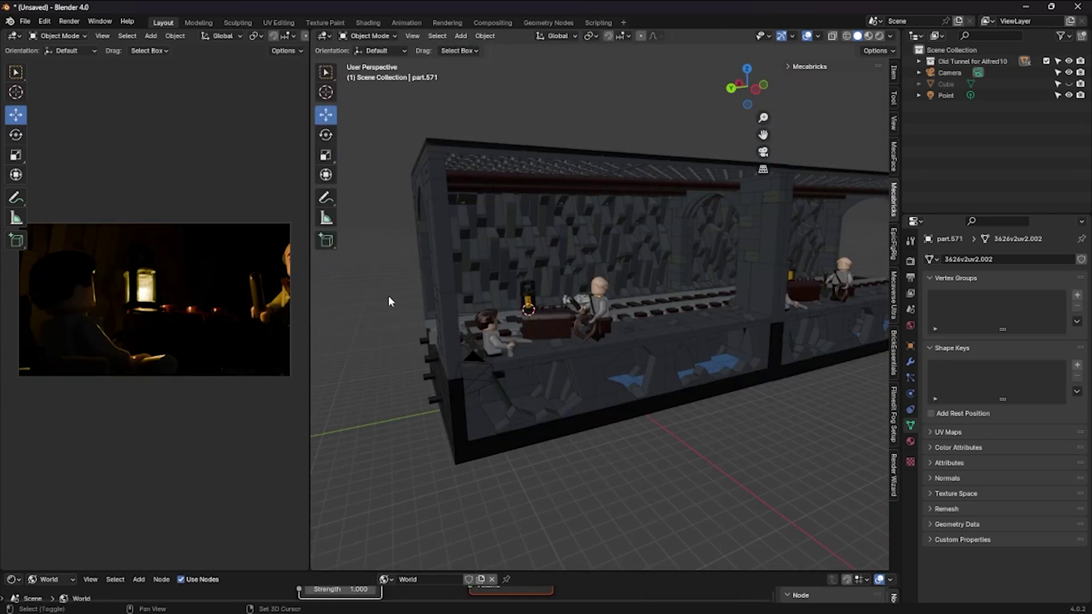
- Add an area light at the 3D cursor by the lantern
key(shift+a)
mouse_move(380, 298)
click(432, 333)
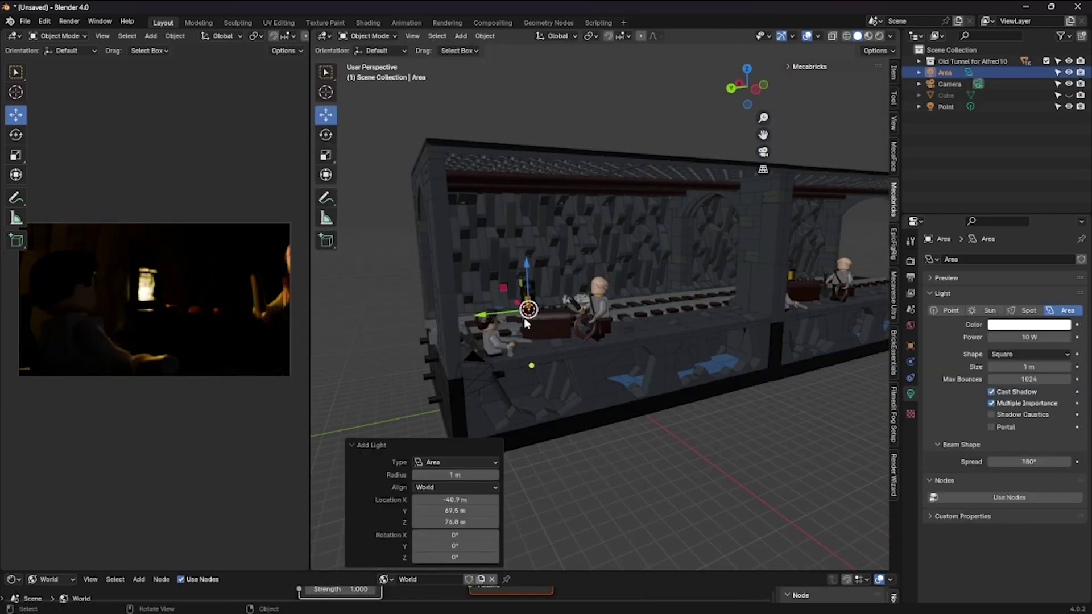
scroll(492, 304, up, 4)
click(351, 445)
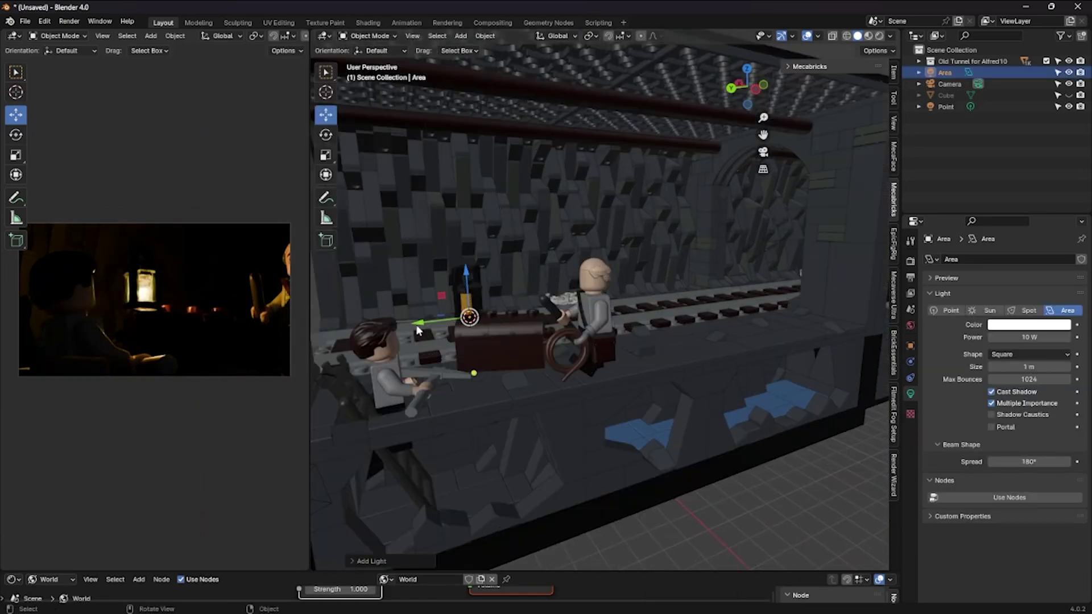
- Raise the area light slightly, shift it along X toward the rail tracks behind the lantern, and scale it up
shift+middle_drag(481, 296, 506, 293)
drag(493, 266, 493, 254)
middle_drag(494, 256, 576, 273)
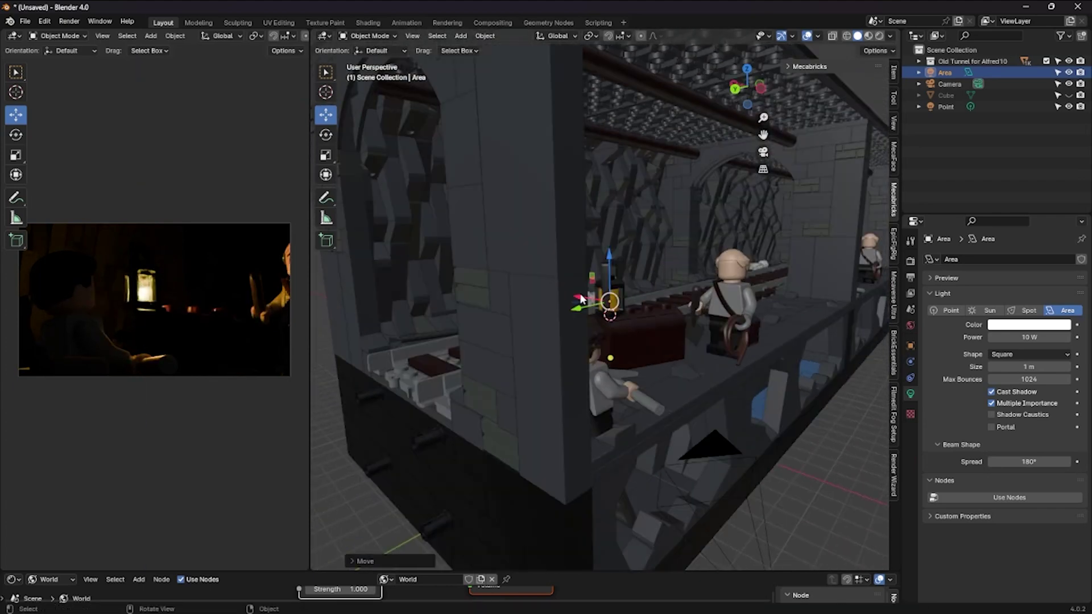
drag(580, 293, 544, 281)
middle_drag(600, 284, 534, 281)
key(s)
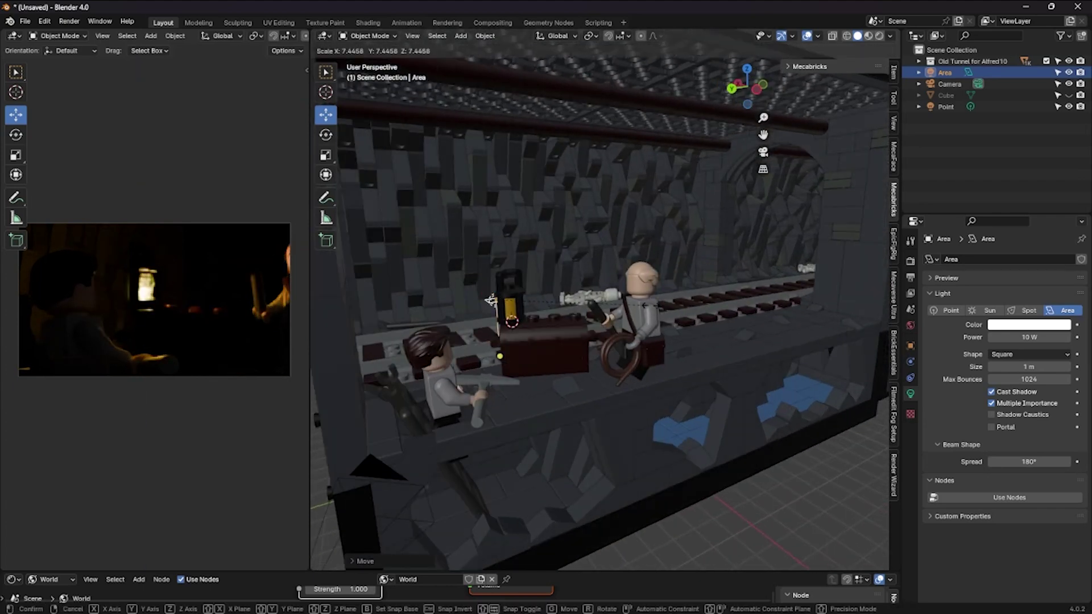
click(505, 265)
middle_drag(475, 285, 500, 287)
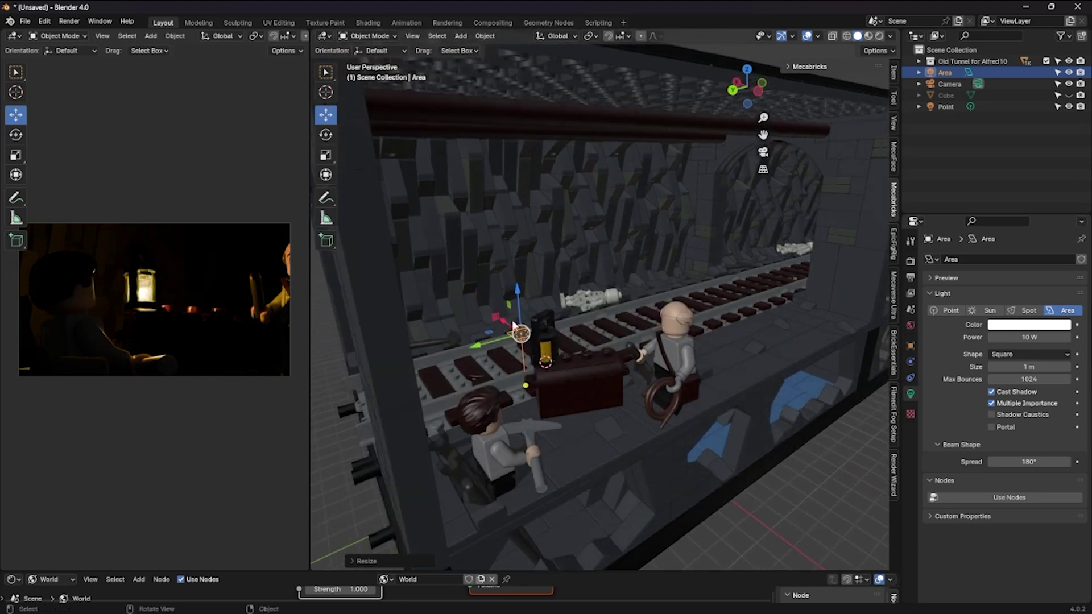
- Change the area light's shape to Ellipse and rotate it upright so it faces the seated minifigure
click(1026, 354)
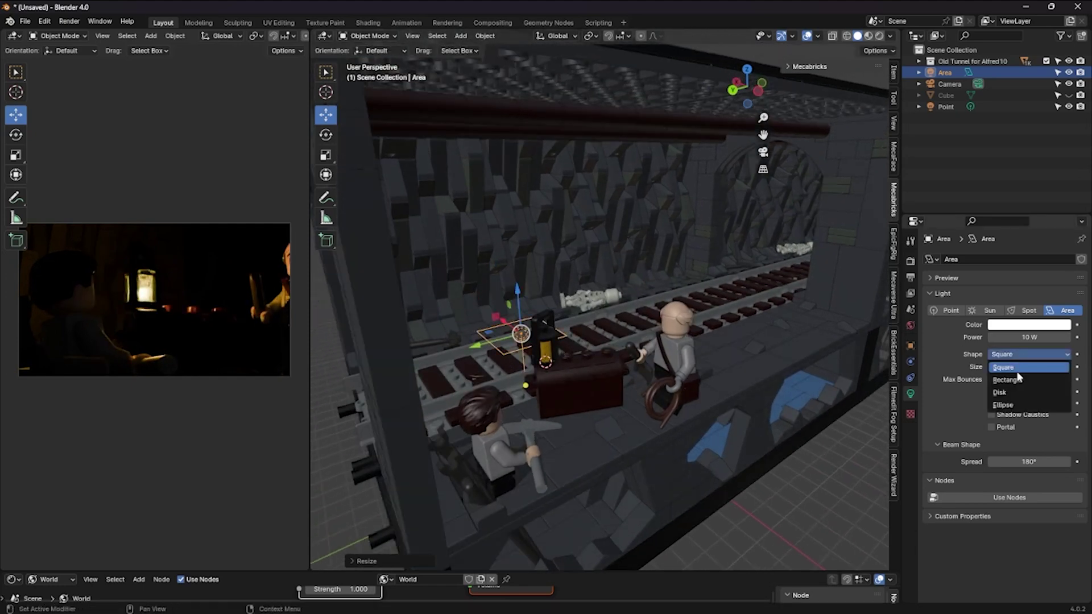
click(1003, 405)
click(328, 138)
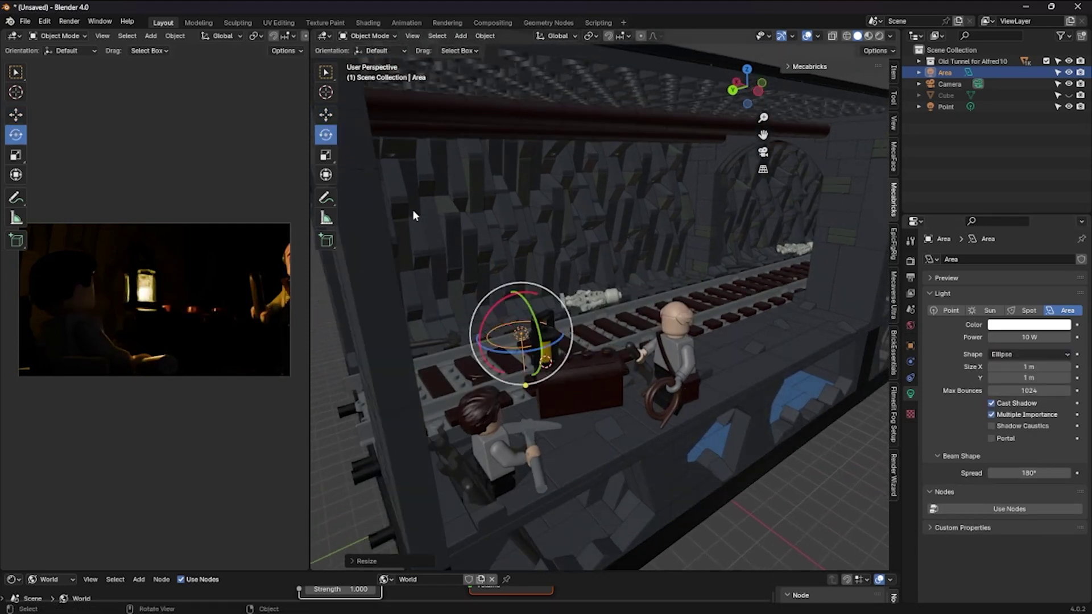
drag(525, 343, 555, 236)
- Reposition the elliptical area light along the Y and X axes beside the seated minifigure's head, on the track side
click(326, 115)
middle_drag(515, 249, 537, 223)
drag(468, 291, 417, 295)
middle_drag(475, 295, 586, 290)
drag(746, 275, 787, 272)
middle_drag(789, 276, 672, 277)
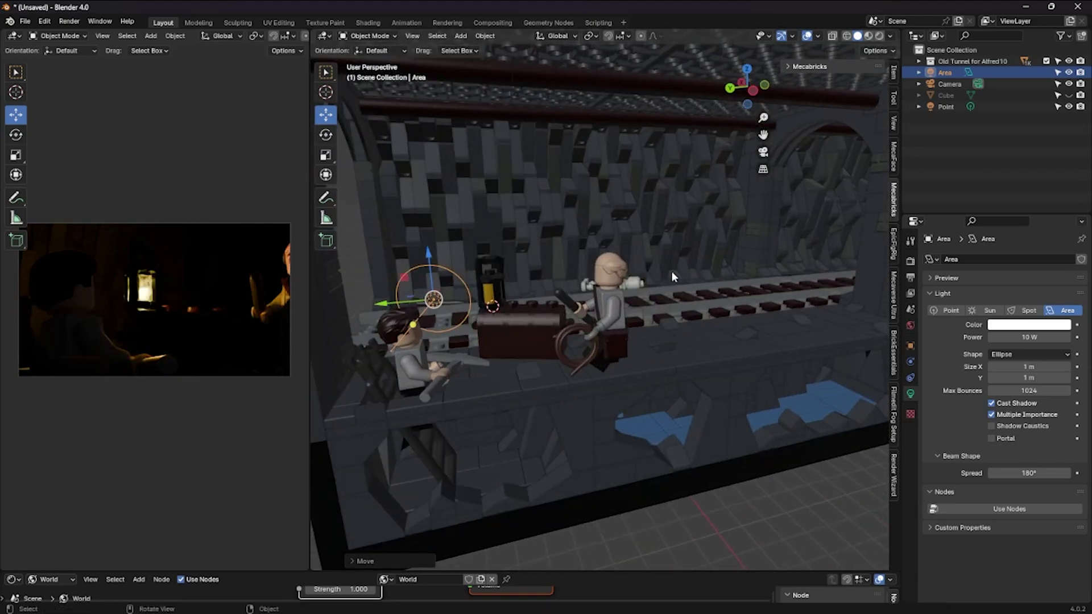
drag(383, 303, 372, 301)
middle_drag(438, 297, 531, 295)
drag(686, 313, 705, 311)
middle_drag(705, 309, 589, 296)
scroll(453, 288, up, 4)
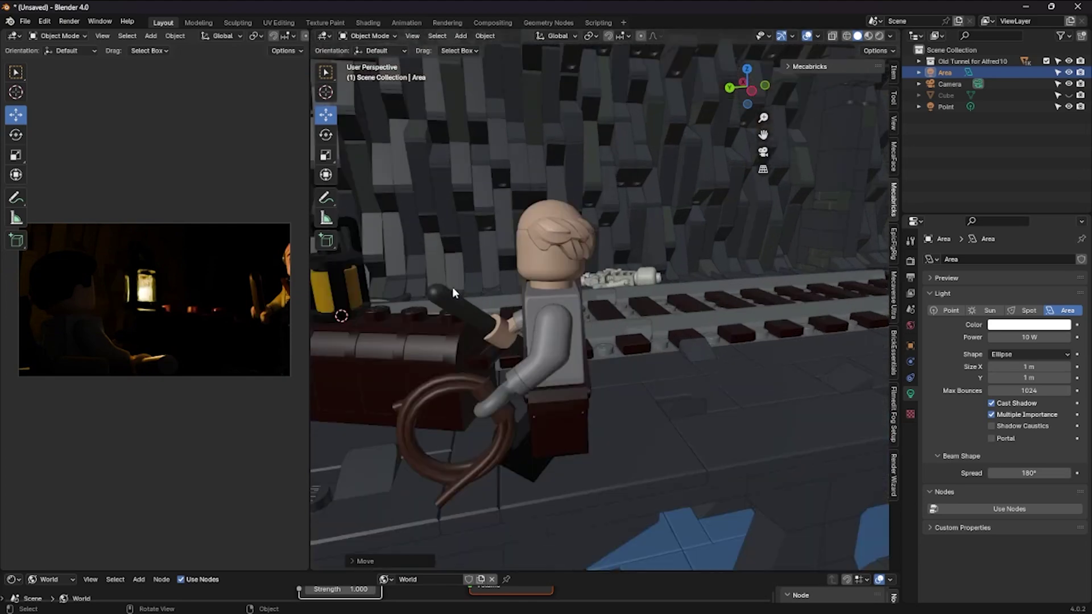
shift+middle_drag(452, 288, 520, 281)
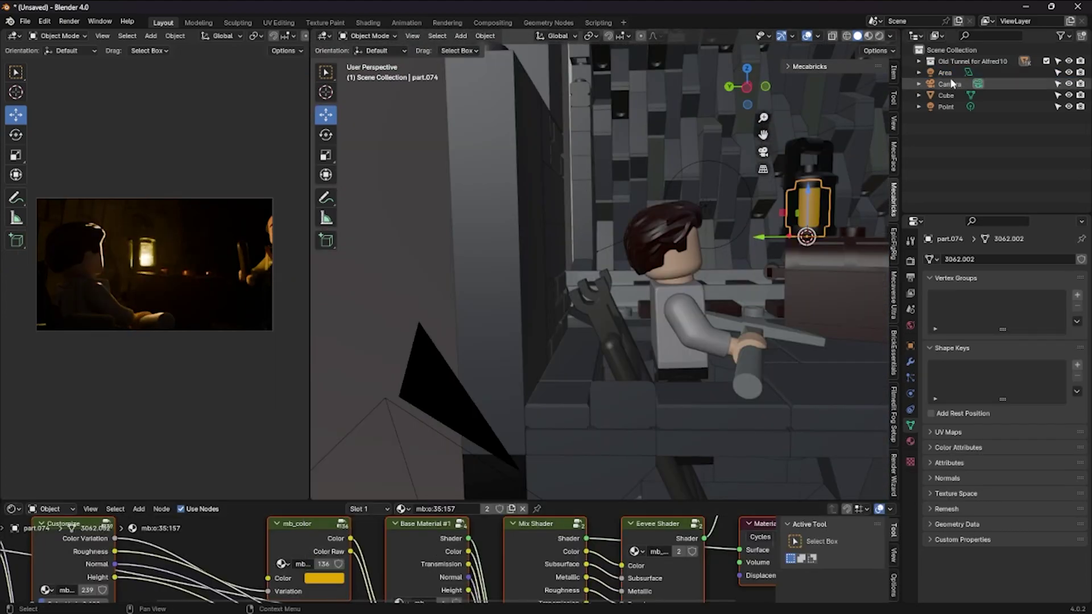
- Tint the area light a saturated amber yellow and render the scene as an image
click(1011, 329)
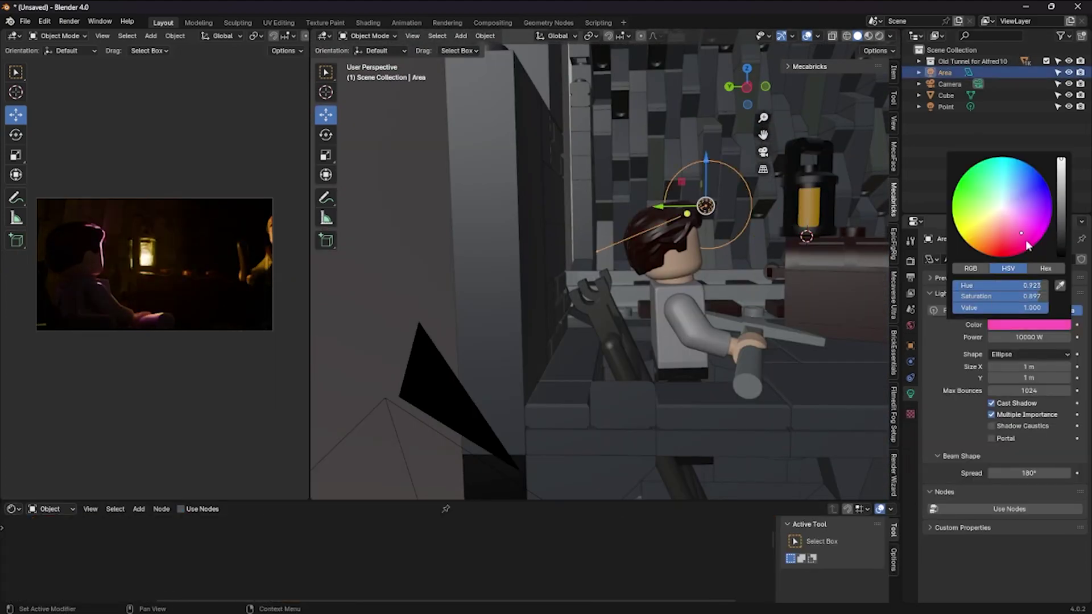
click(987, 286)
drag(987, 286, 971, 288)
text(84)
key(Return)
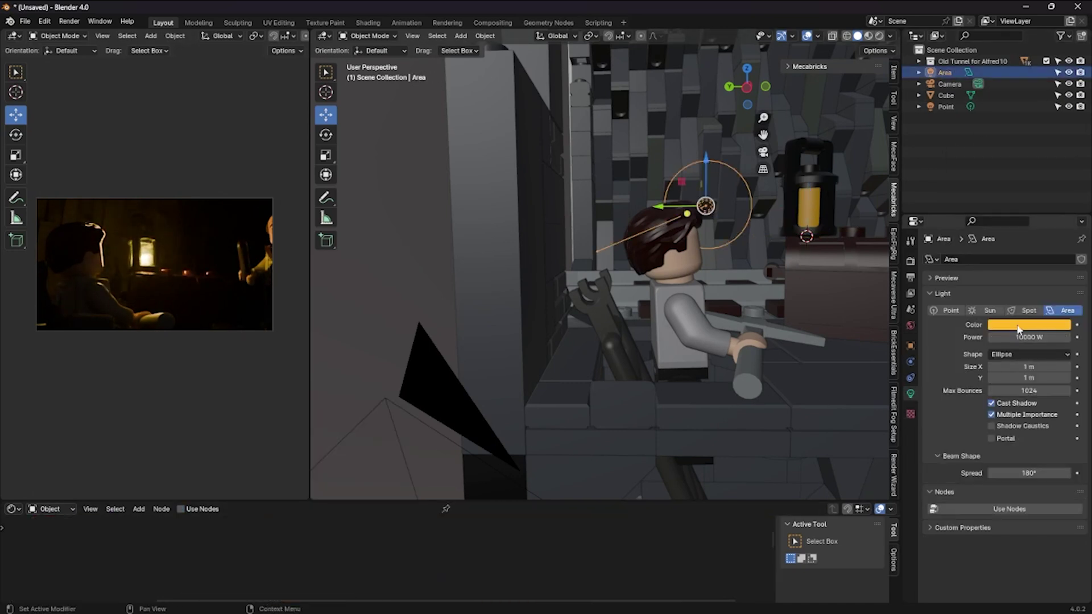
click(1018, 325)
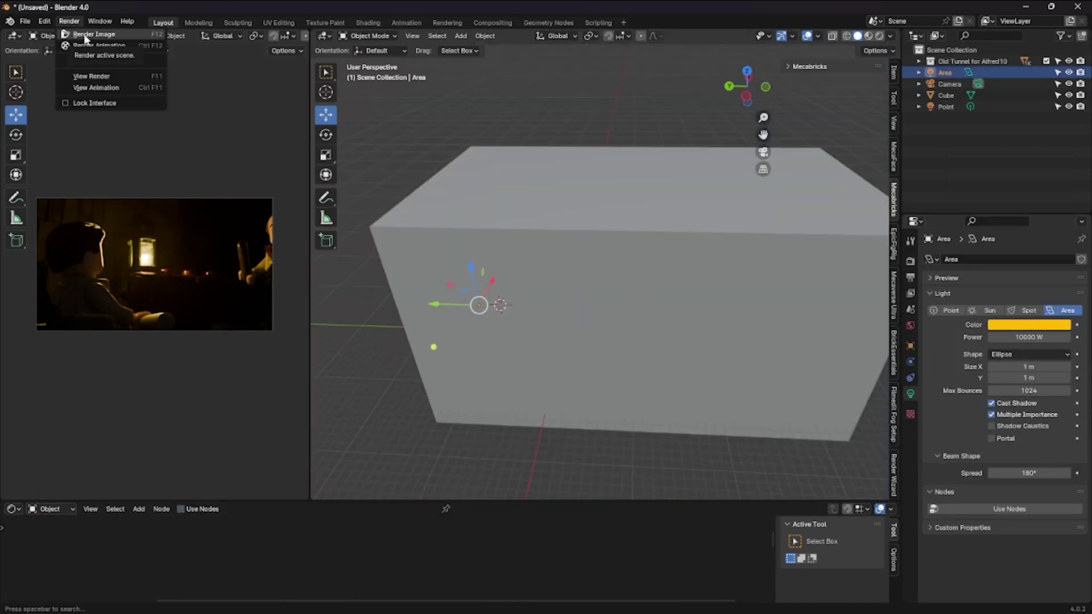
click(79, 30)
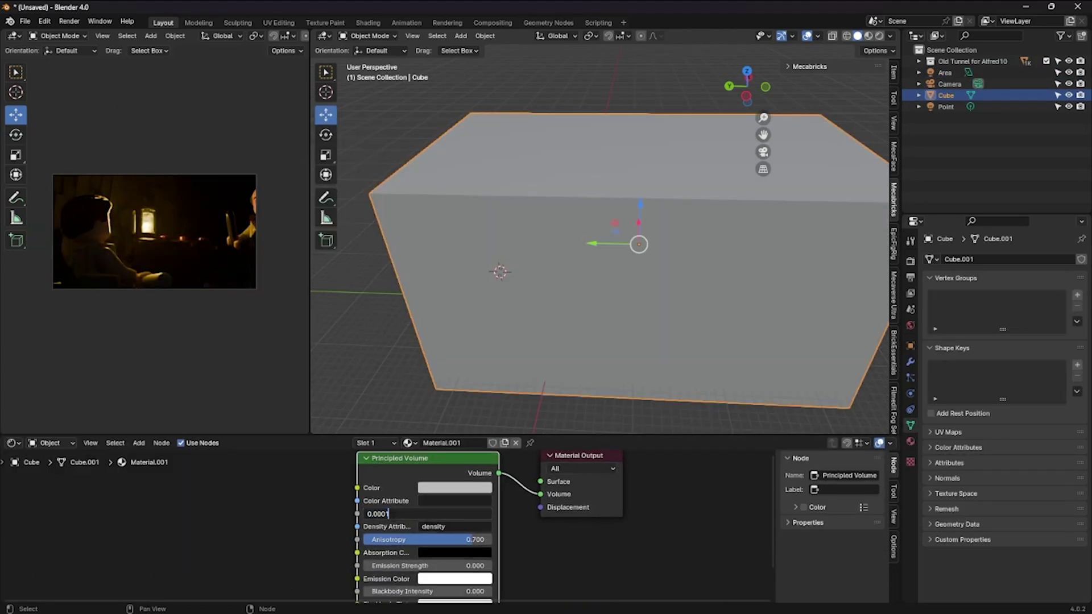
- Set the fog cube's Principled Volume density to 0.0001 and lower the area light's power to 1000 W
key(Return)
click(946, 73)
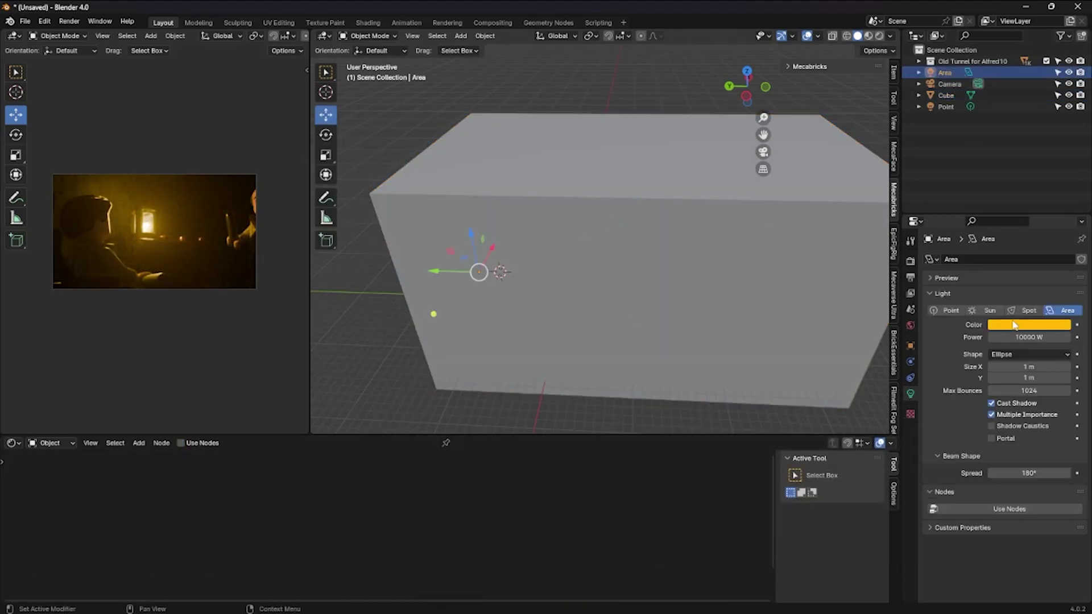
key(Return)
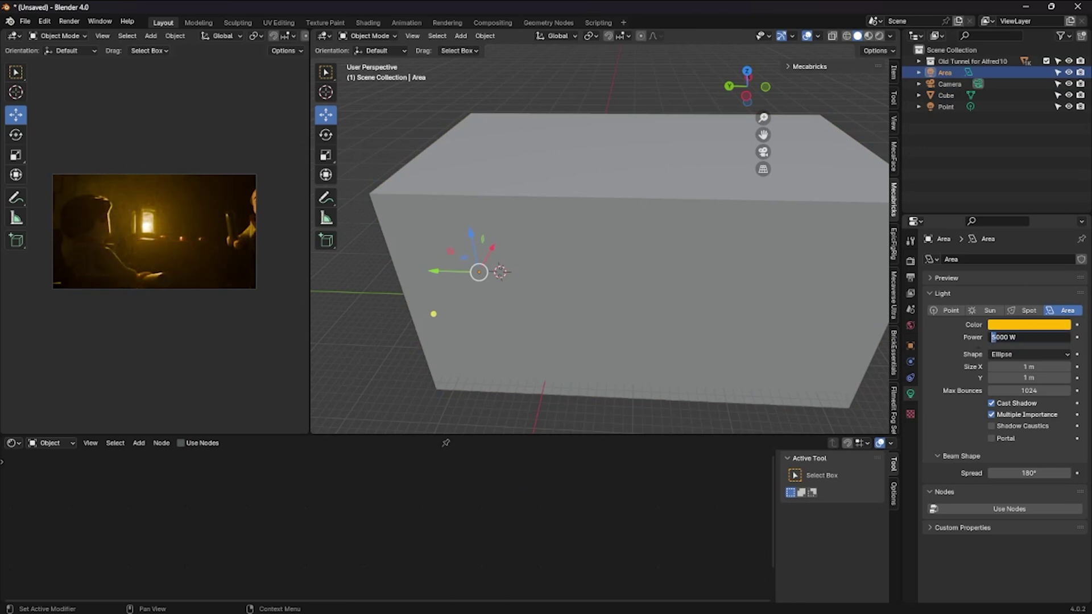
text(1)
key(Return)
- Set the lantern point light's power to 50000 W and render the image
click(947, 107)
click(1011, 337)
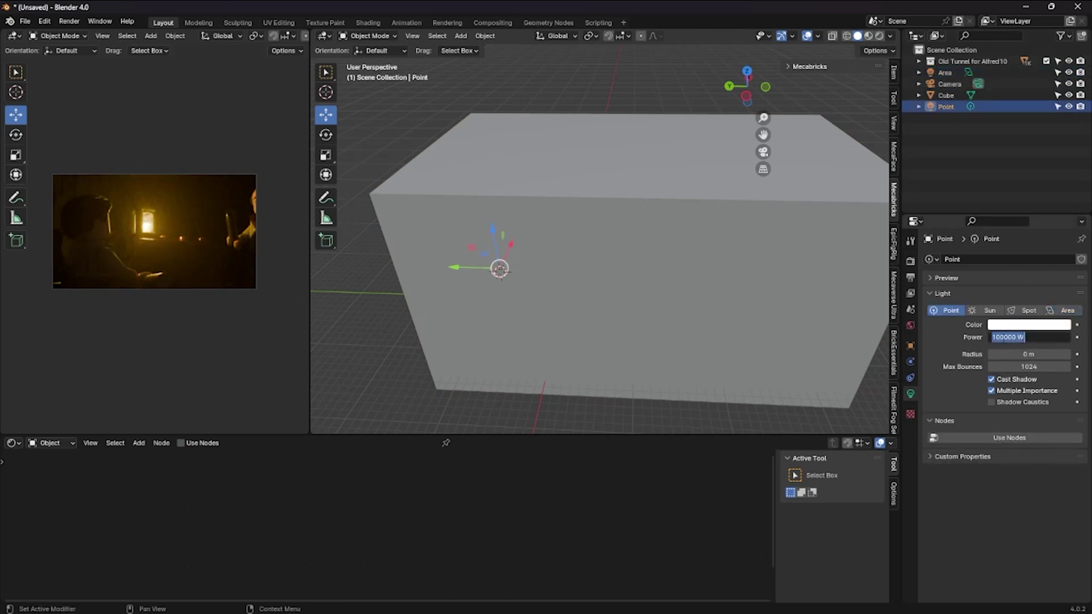
text(5000)
key(Return)
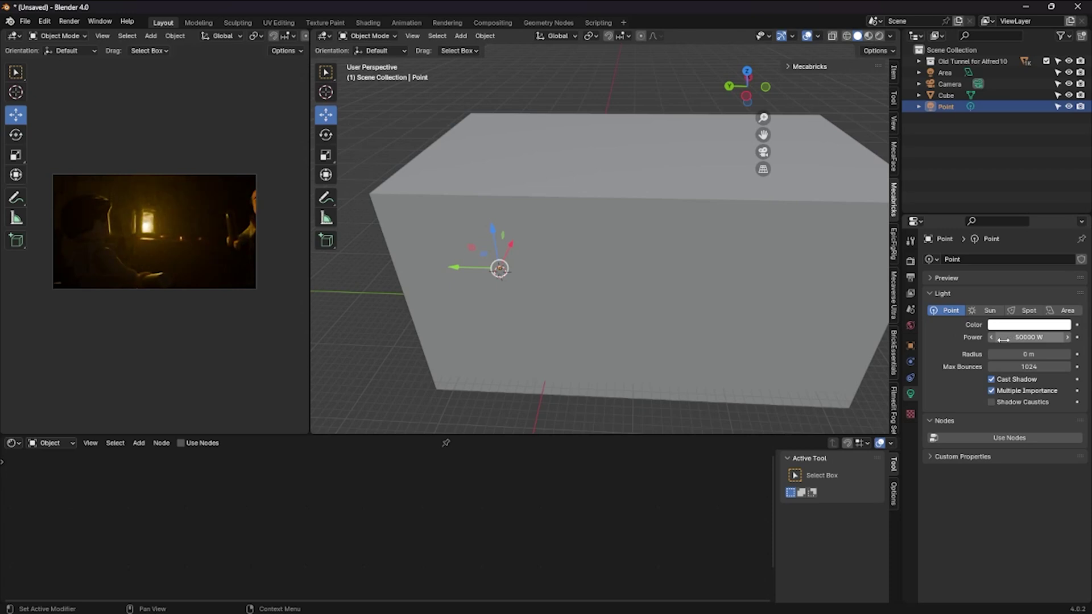
click(69, 21)
click(86, 38)
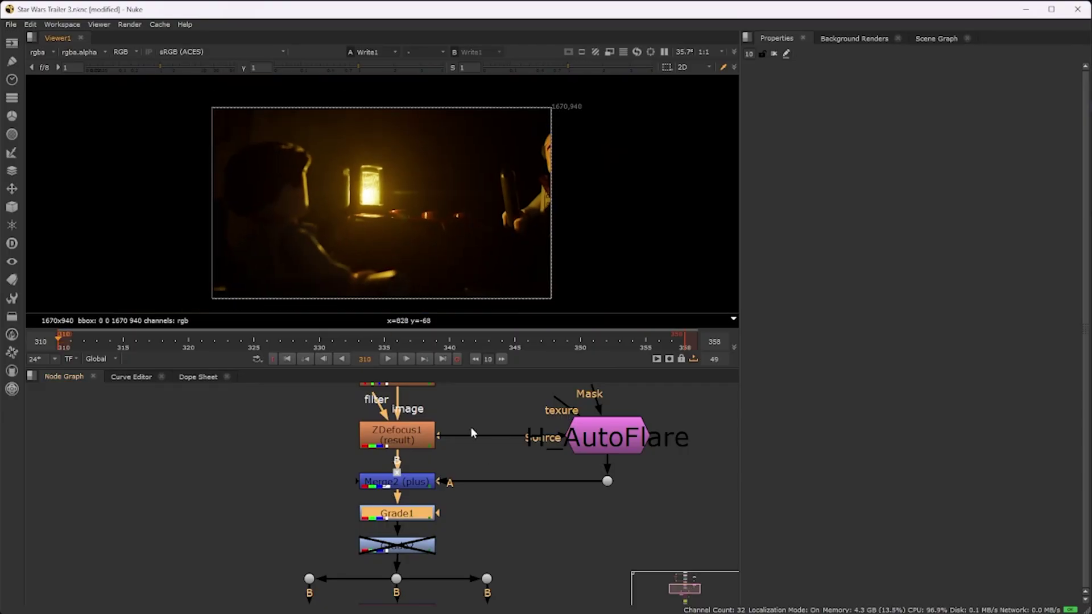
- Switch to Nuke, open the ZDefocus1 node's settings and set its output to focal plane setup
double_click(397, 482)
middle_drag(474, 433, 460, 477)
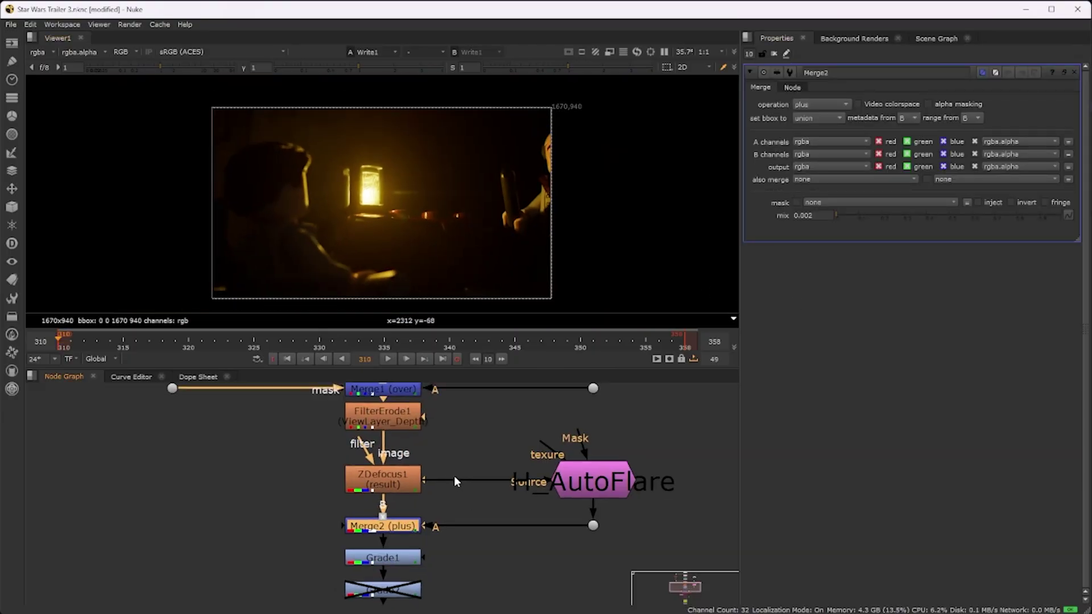
middle_drag(382, 492, 378, 525)
double_click(378, 526)
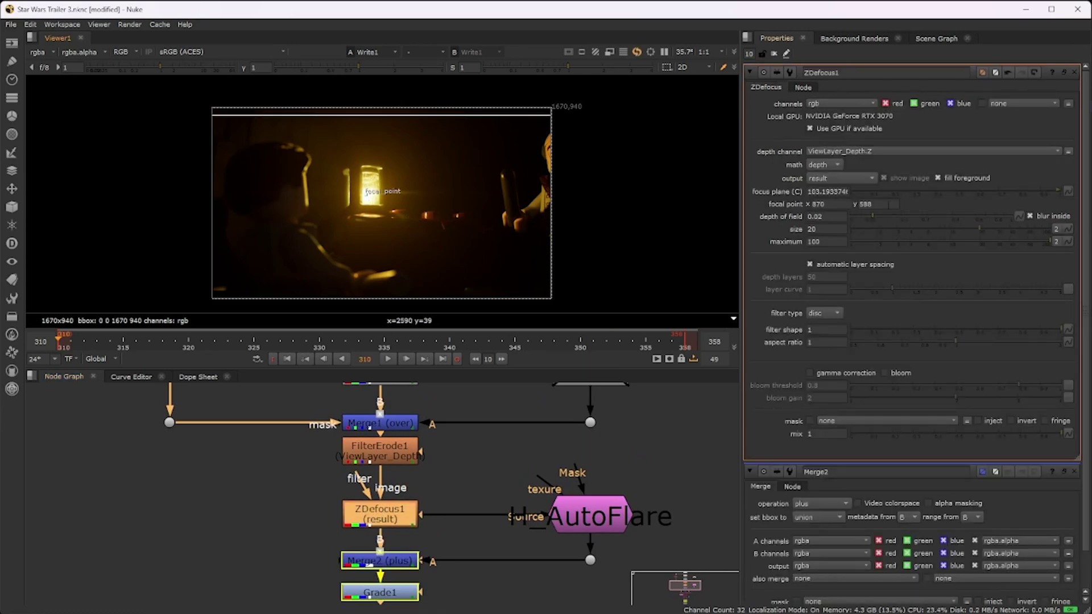
click(839, 178)
click(836, 190)
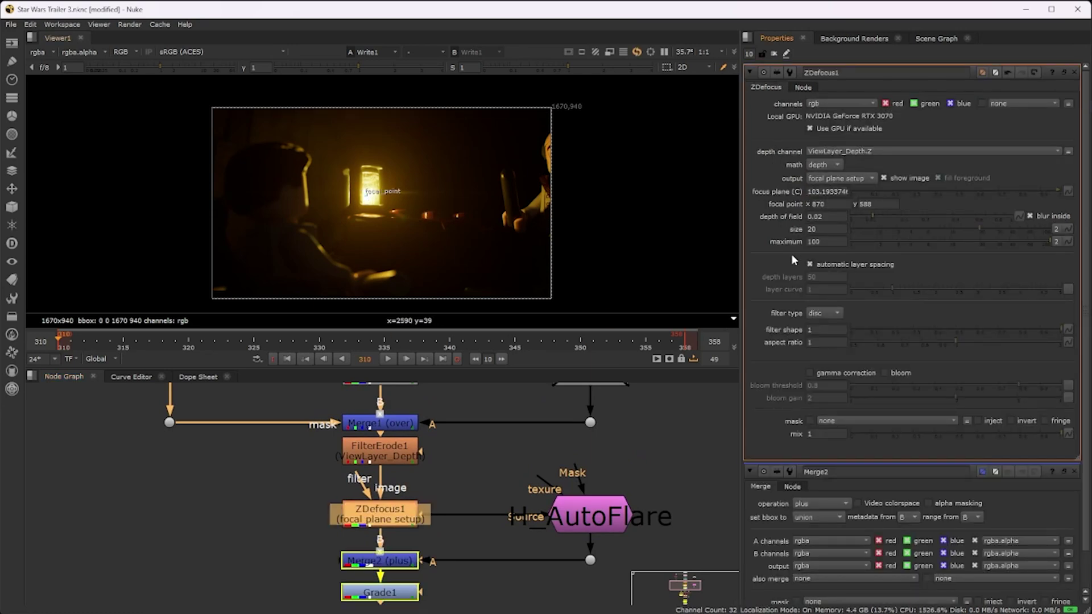
- Set ZDefocus1's depth of field to 0.145 and size to 17.5, and return its output to result
drag(874, 214, 911, 217)
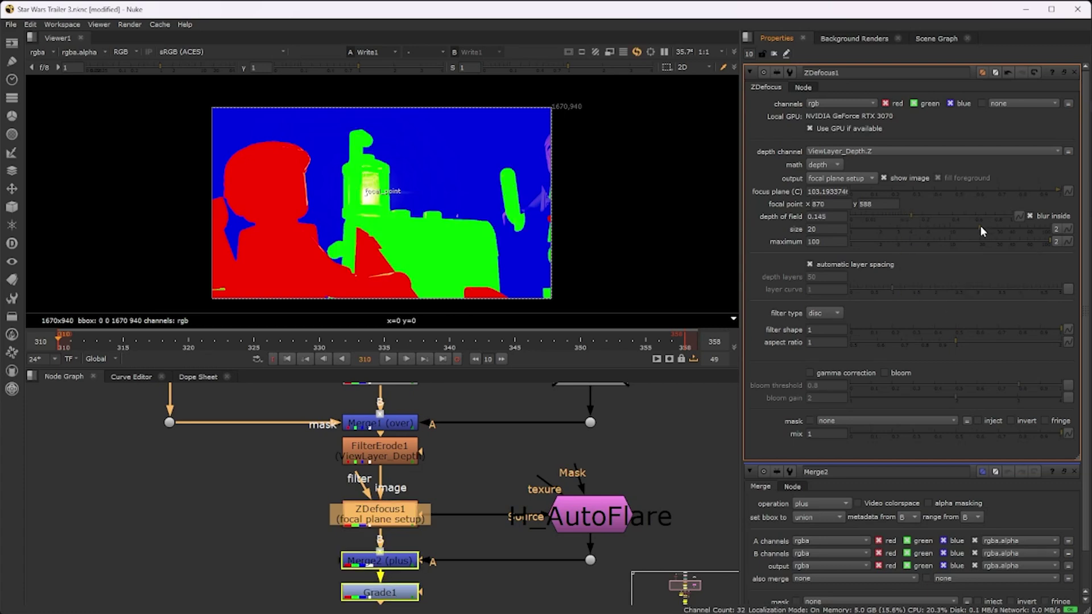
drag(980, 226, 974, 227)
click(834, 179)
click(832, 168)
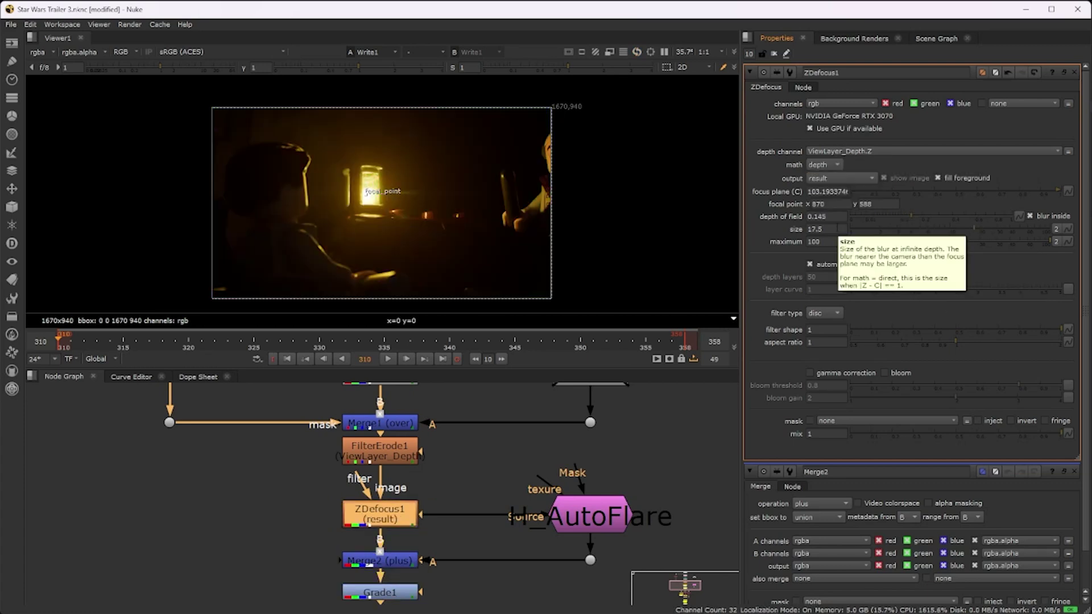
- Examine the defocus on the foreground minifigure's edges and around the glowing lantern up close
scroll(437, 230, up, 5)
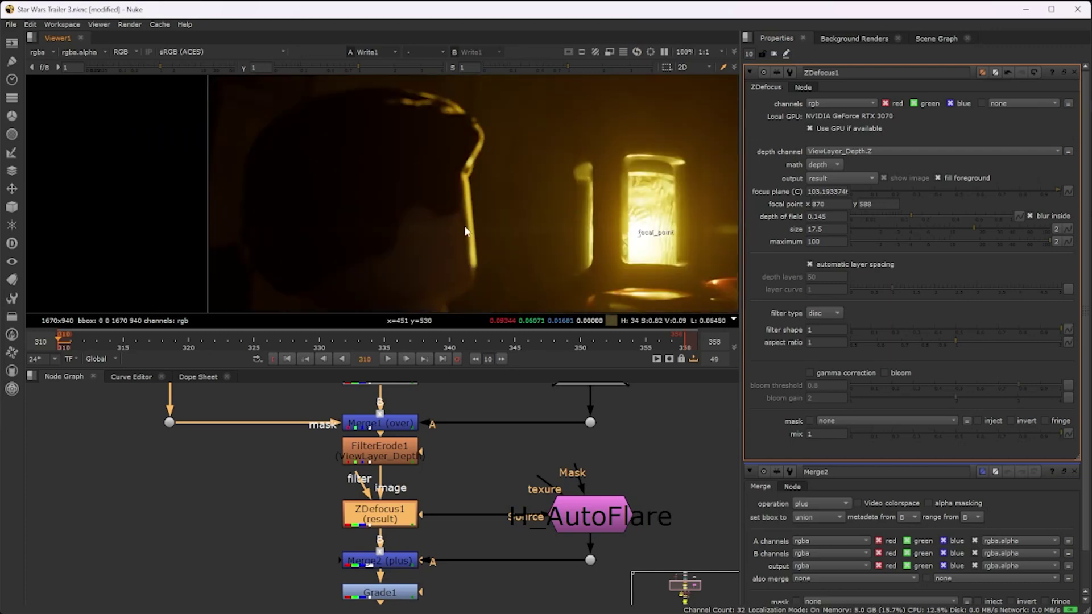
scroll(473, 197, up, 4)
scroll(503, 207, down, 5)
middle_drag(530, 216, 488, 182)
scroll(489, 183, down, 2)
middle_drag(558, 205, 493, 209)
scroll(488, 228, down, 1)
scroll(480, 207, down, 1)
- Adjust the Grade1 node's whitepoint to about 0.738, 0.733, 0.719 and its gain to about 1.416
middle_drag(407, 433, 400, 508)
middle_drag(381, 585, 387, 488)
scroll(389, 492, down, 4)
double_click(376, 558)
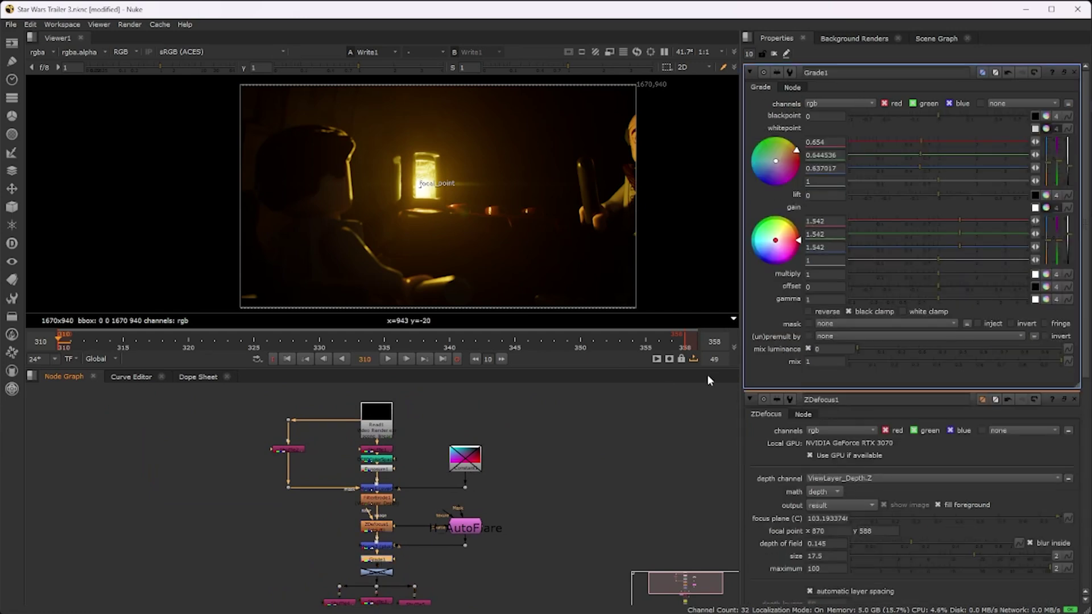
mouse_move(796, 150)
mouse_down()
mouse_move(758, 149)
mouse_move(786, 162)
mouse_move(780, 178)
mouse_move(795, 149)
mouse_up()
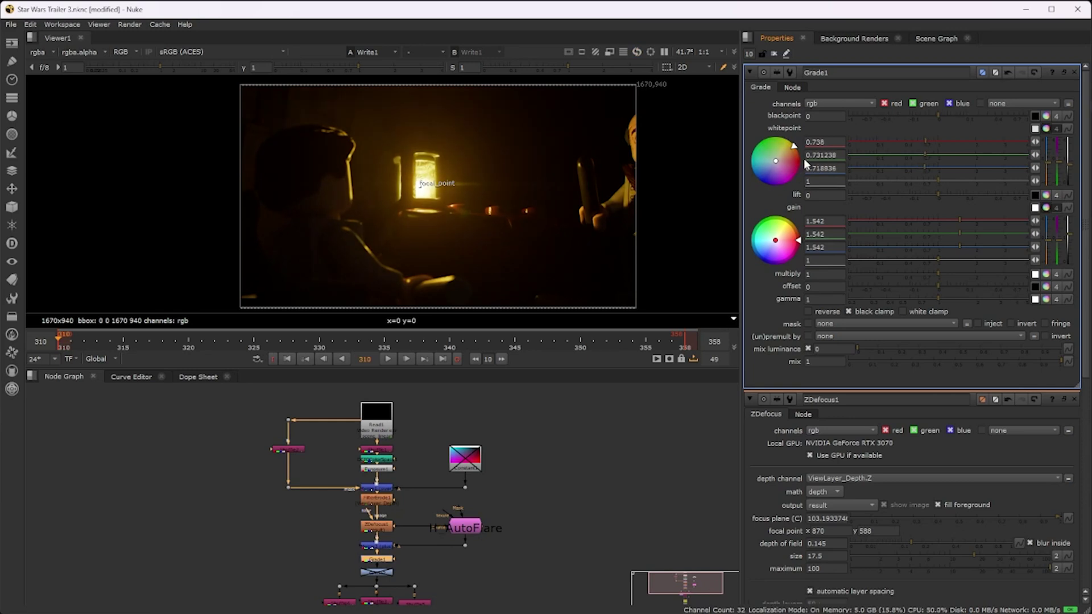
drag(791, 238, 775, 240)
- Open the FilterErode1 node's settings and close those of Grade1 and ZDefocus1
middle_drag(454, 506, 454, 408)
middle_drag(439, 493, 436, 528)
scroll(375, 449, up, 3)
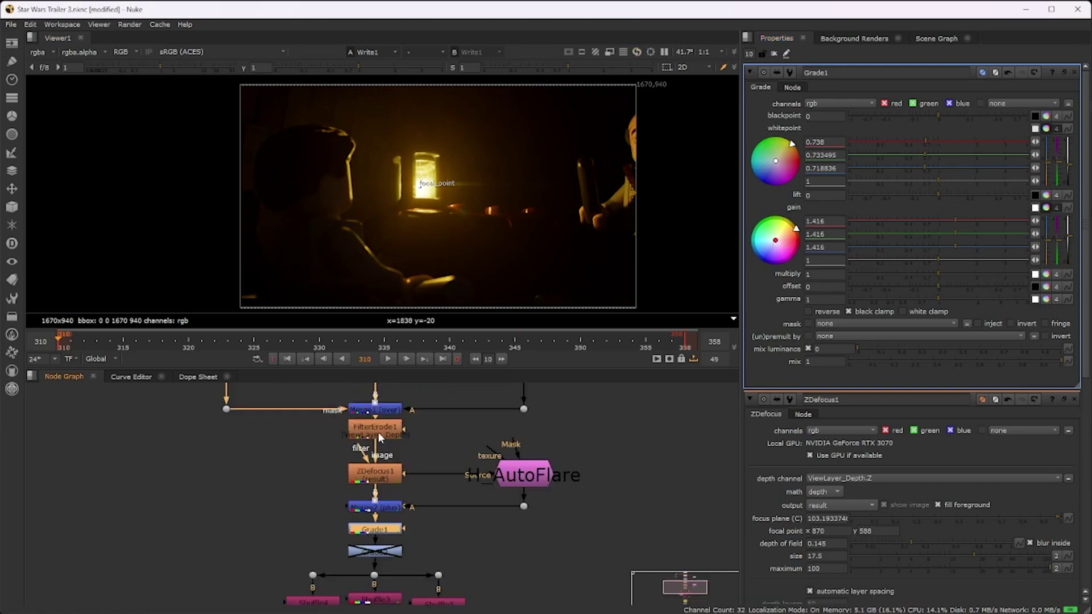
double_click(382, 436)
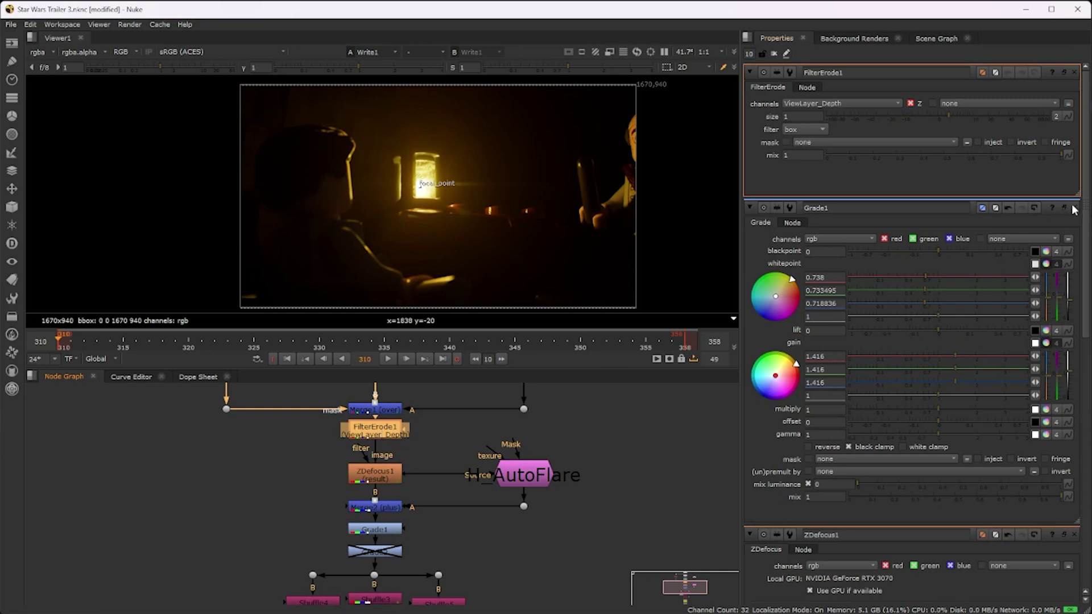
click(1073, 209)
click(1074, 209)
- Disable the Reformat node directly above the Write1 node
scroll(428, 480, down, 5)
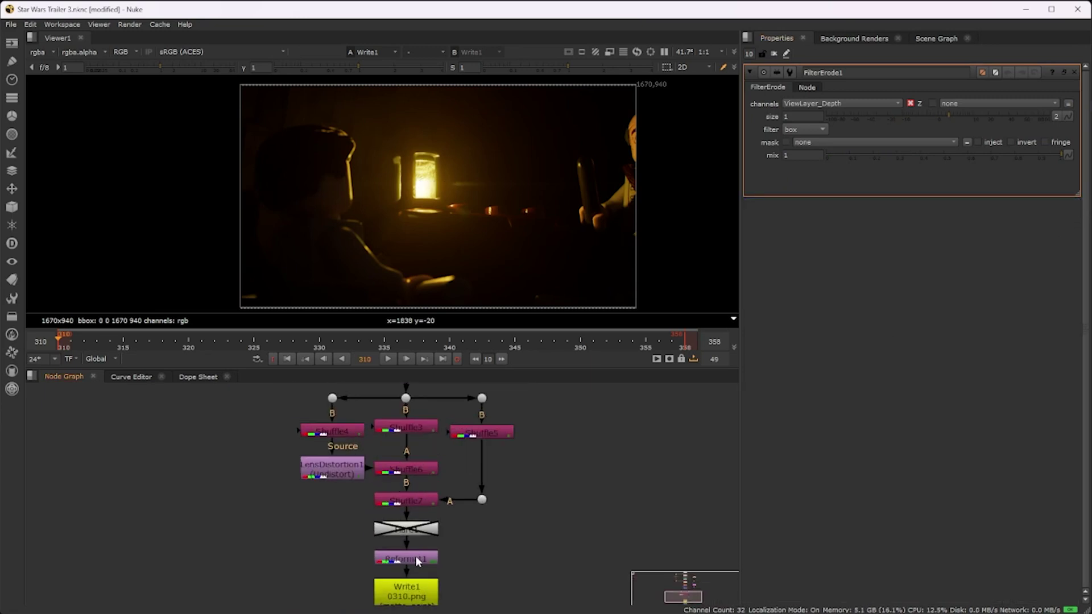
click(415, 557)
key(d)
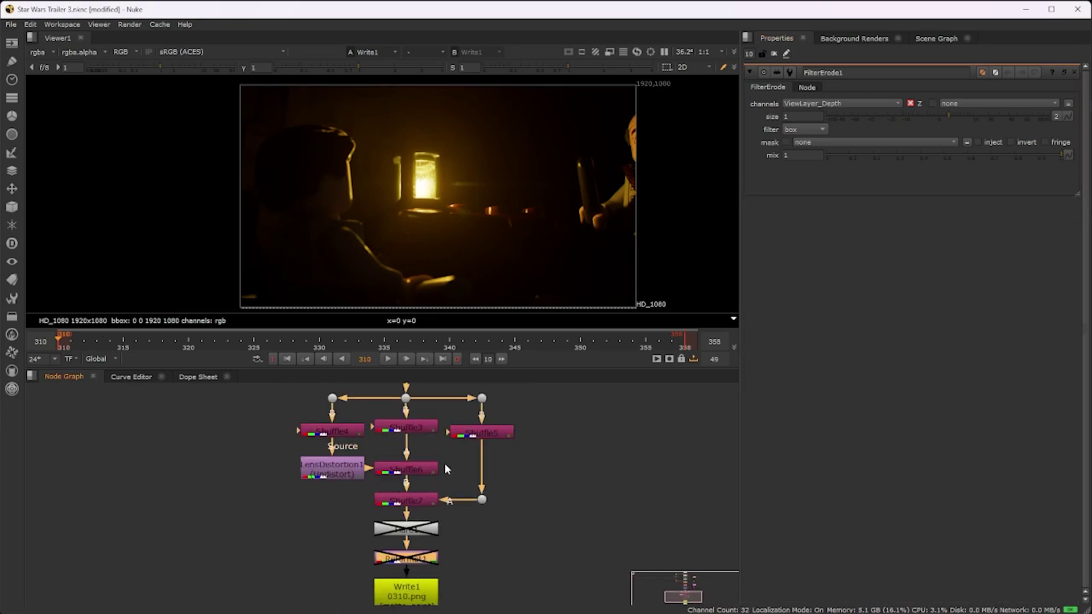
- Open the Write1 node's output settings
middle_drag(446, 472, 447, 451)
scroll(447, 450, down, 3)
double_click(417, 538)
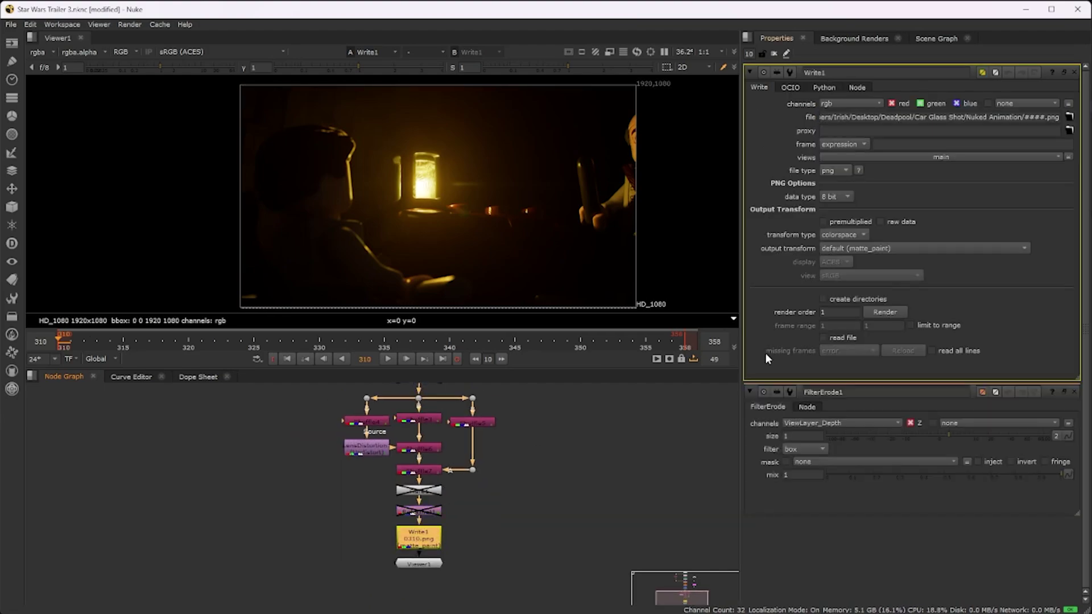